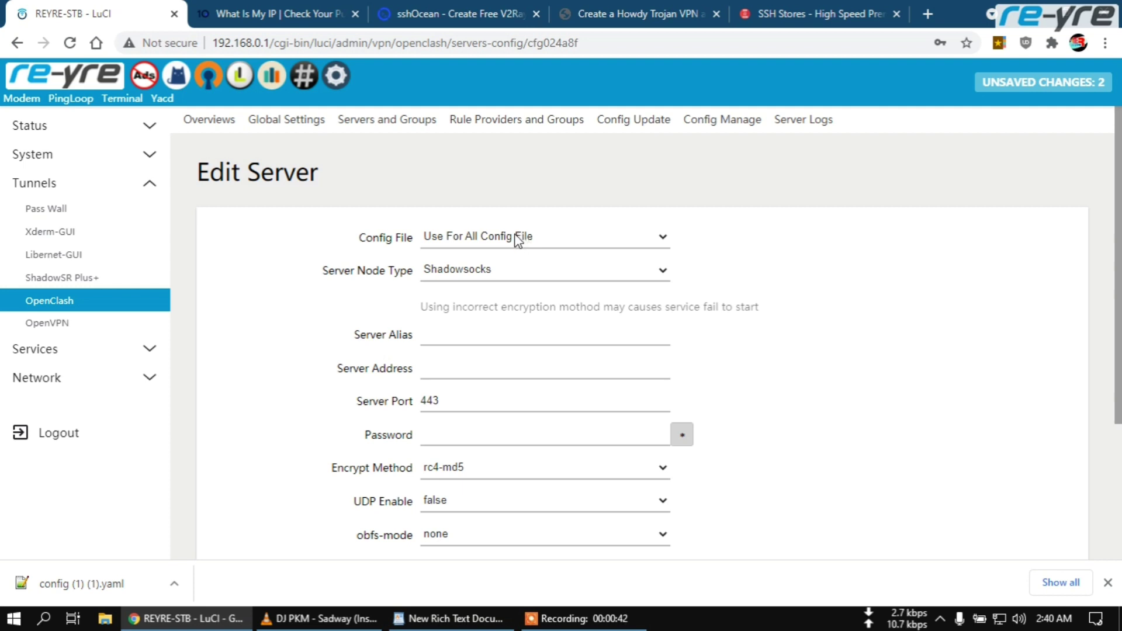
# Step: Assign the server to config.yaml and choose Vmess as its node type
pyautogui.moveTo(360, 238); pyautogui.dragTo(402, 240)
pyautogui.click(422, 244)
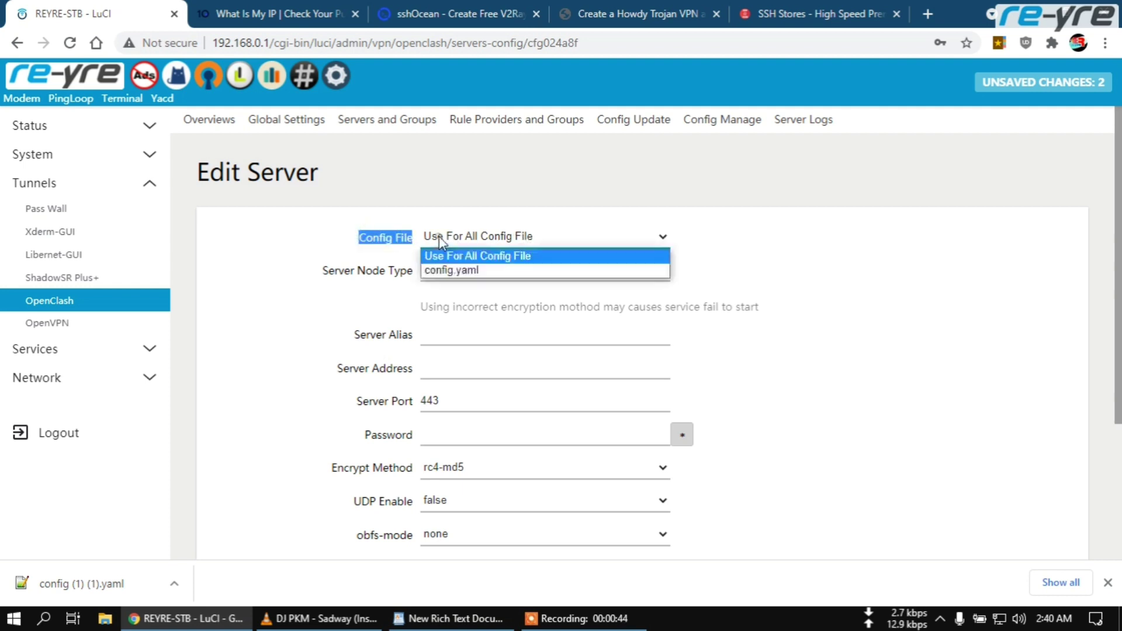
pyautogui.click(459, 268)
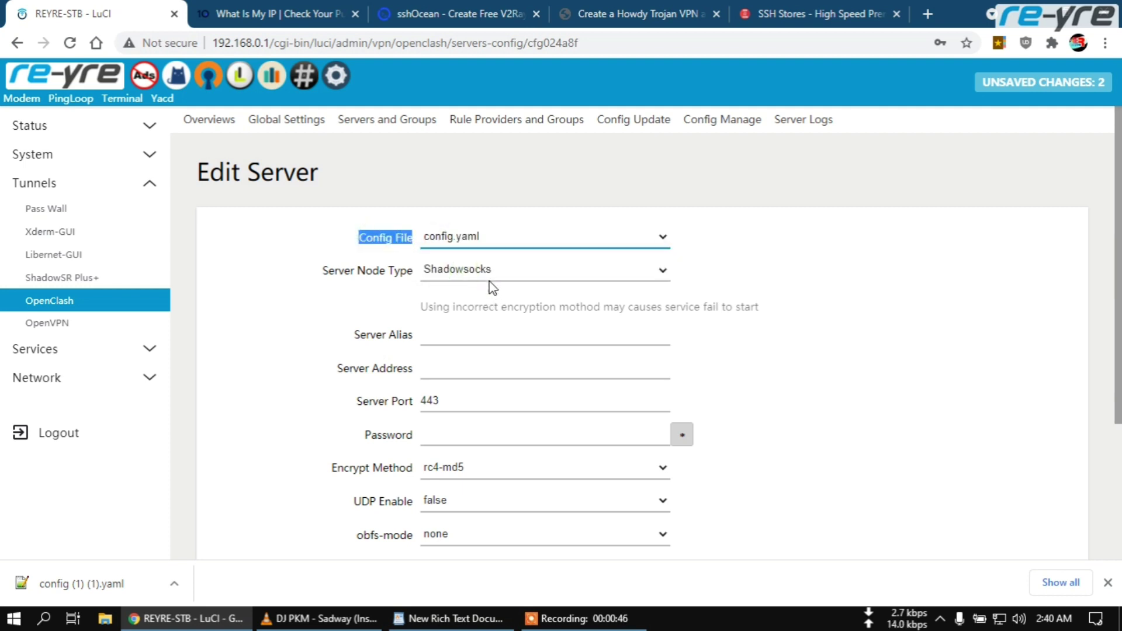
pyautogui.click(494, 275)
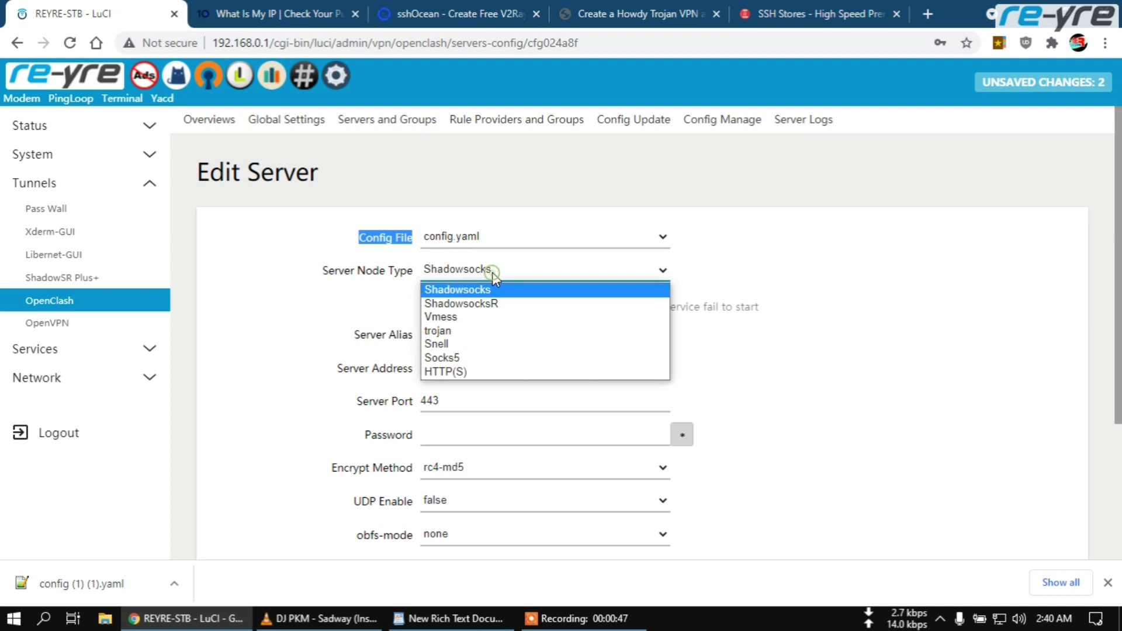
pyautogui.click(473, 318)
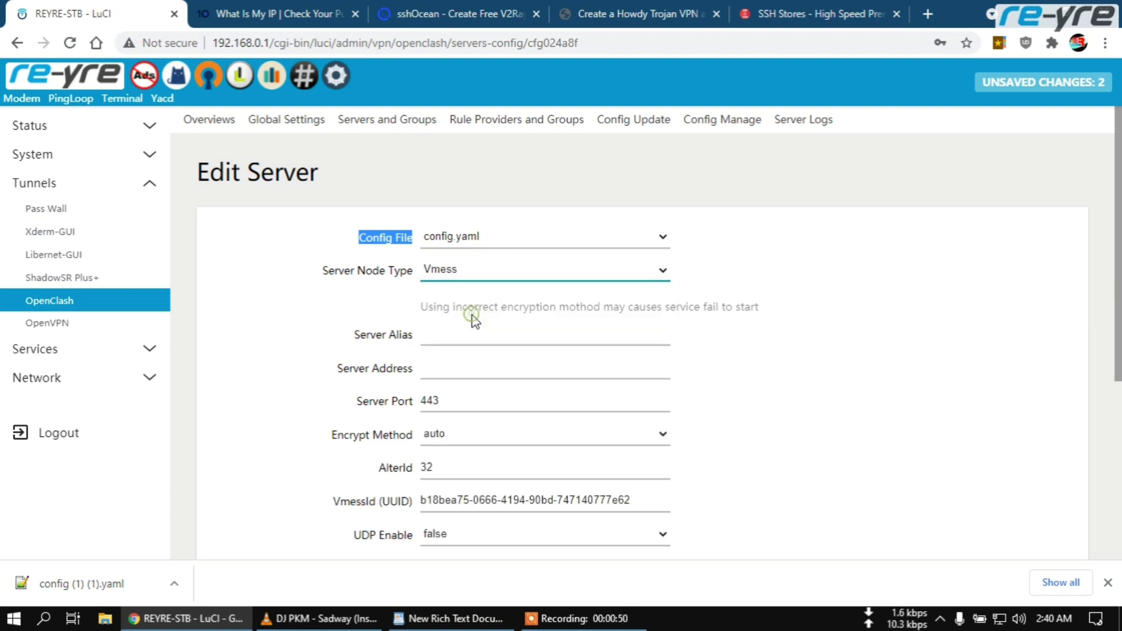
# Step: Enter vmess as the server alias
pyautogui.click(465, 331)
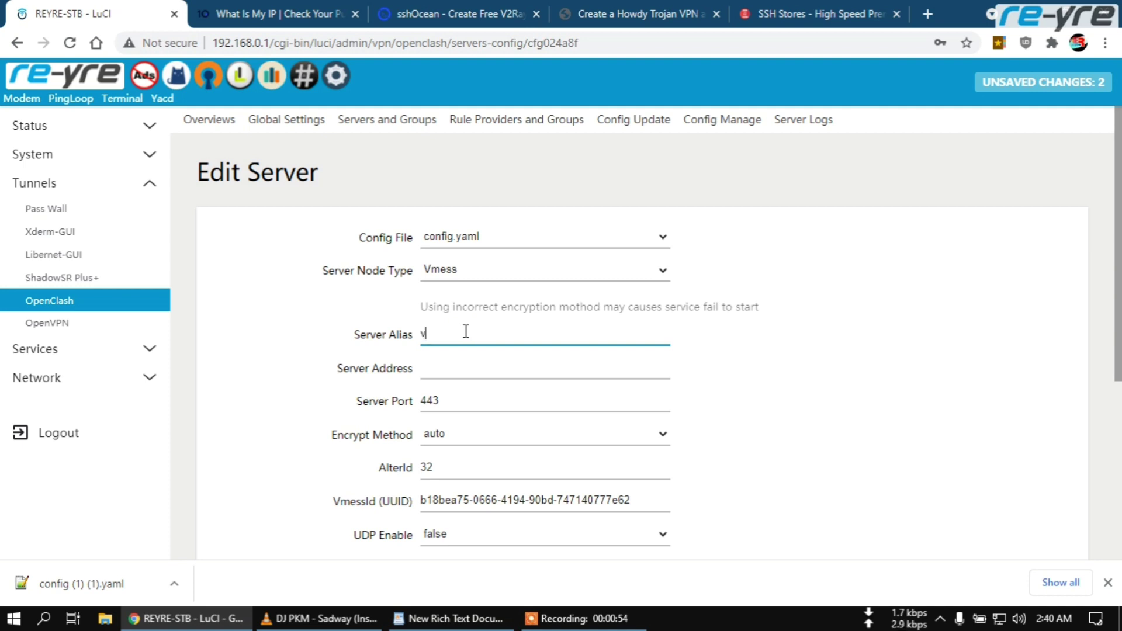
pyautogui.write('vmess')
pyautogui.moveTo(465, 331); pyautogui.dragTo(419, 358)
# Step: Copy the default hostname sg04.v2rayserv.com from the sshOcean account details and ping it in Command Prompt
pyautogui.click(458, 13)
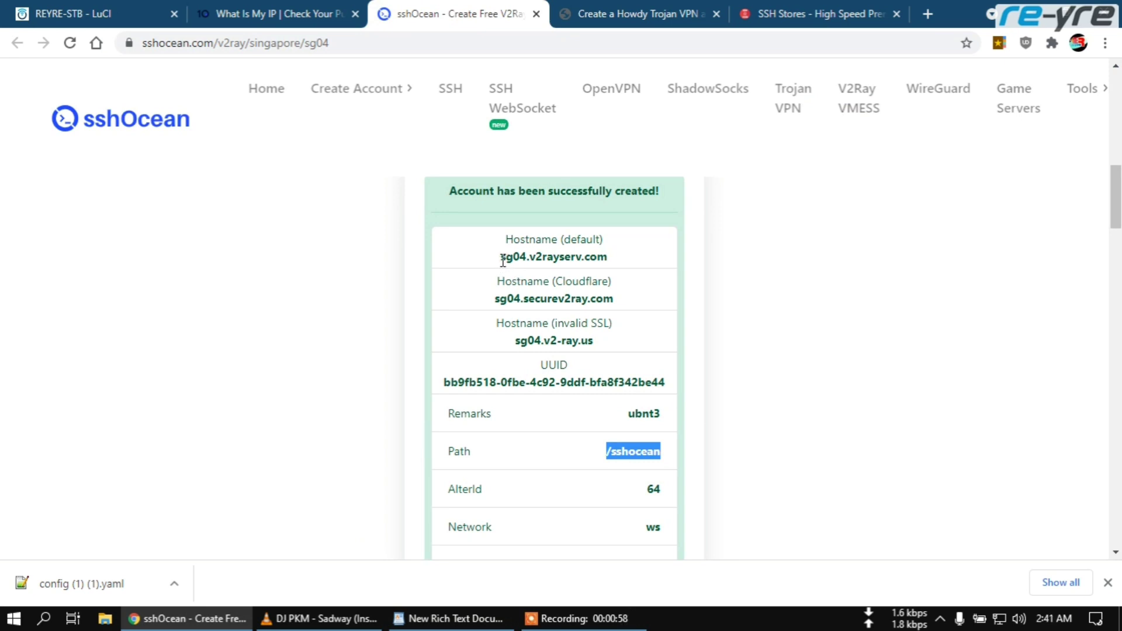
pyautogui.moveTo(502, 258); pyautogui.dragTo(608, 263)
pyautogui.hotkey('ctrl', 'c')
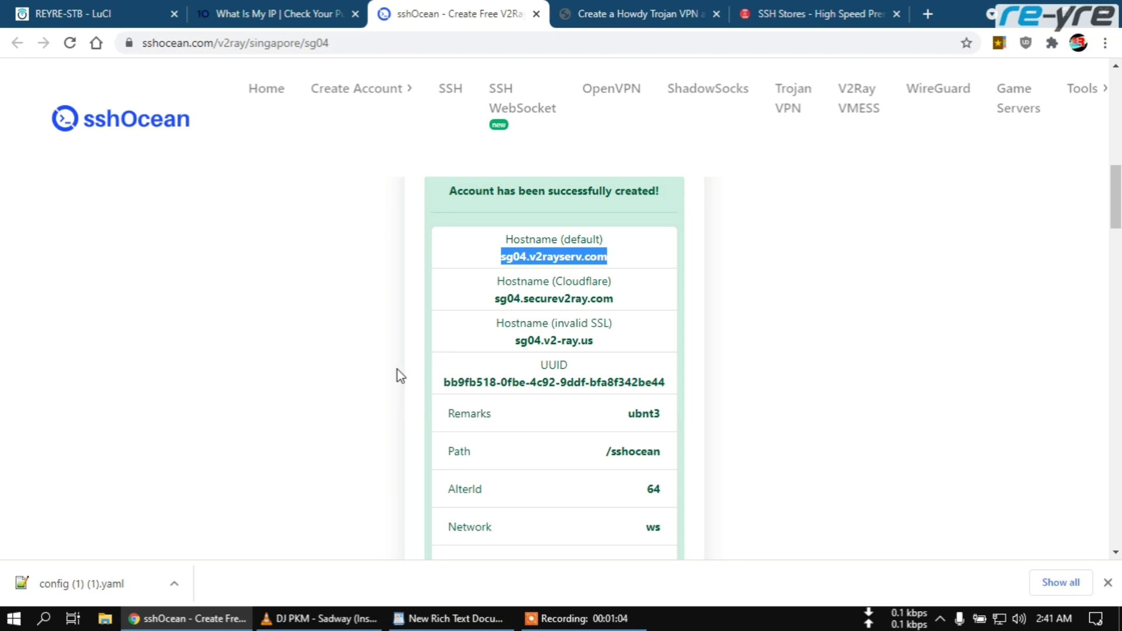
pyautogui.press('super+r')
pyautogui.press('Return')
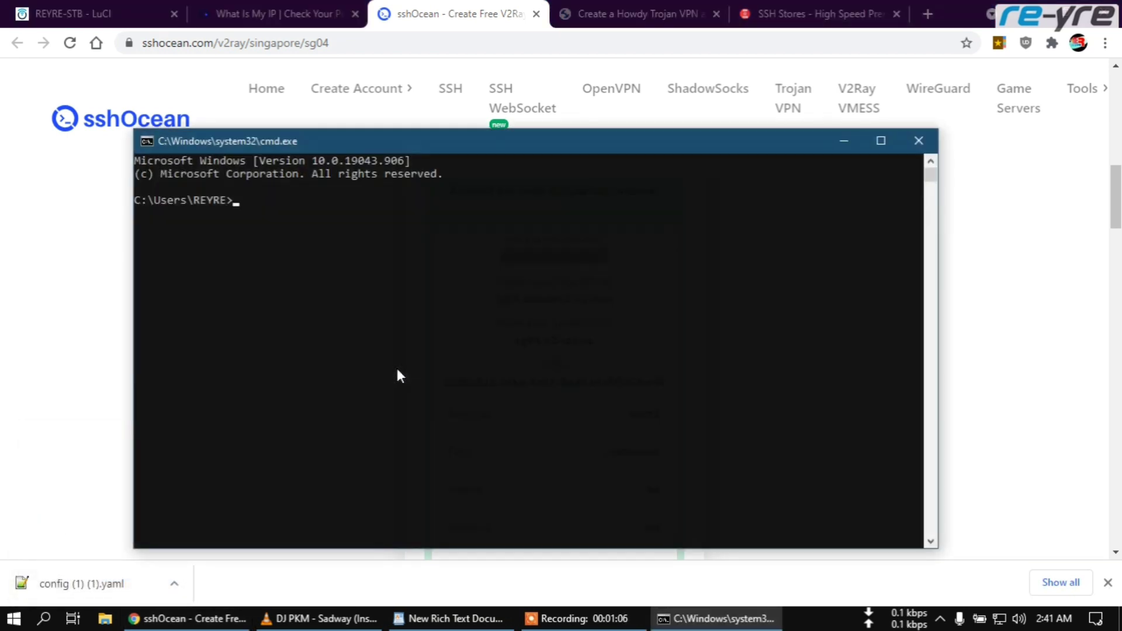
pyautogui.write('ping')
pyautogui.rightClick(378, 283)
pyautogui.press('Return')
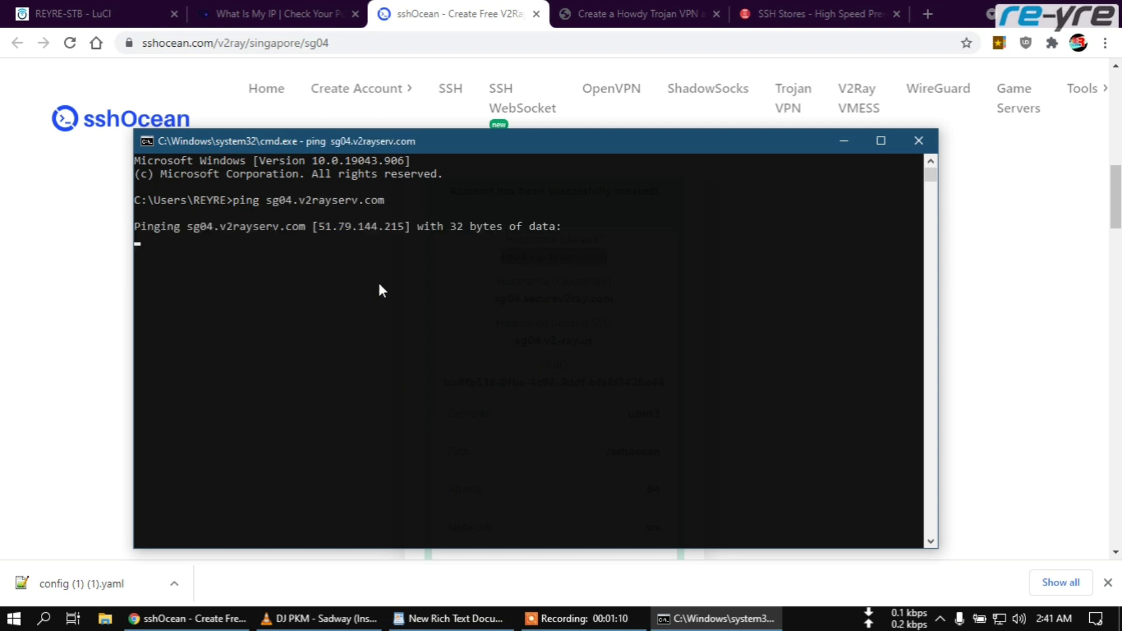
# Step: Copy the resolved IP from the ping output and enter 51.79.144.215 as the server address in OpenClash
pyautogui.moveTo(318, 227); pyautogui.dragTo(400, 228)
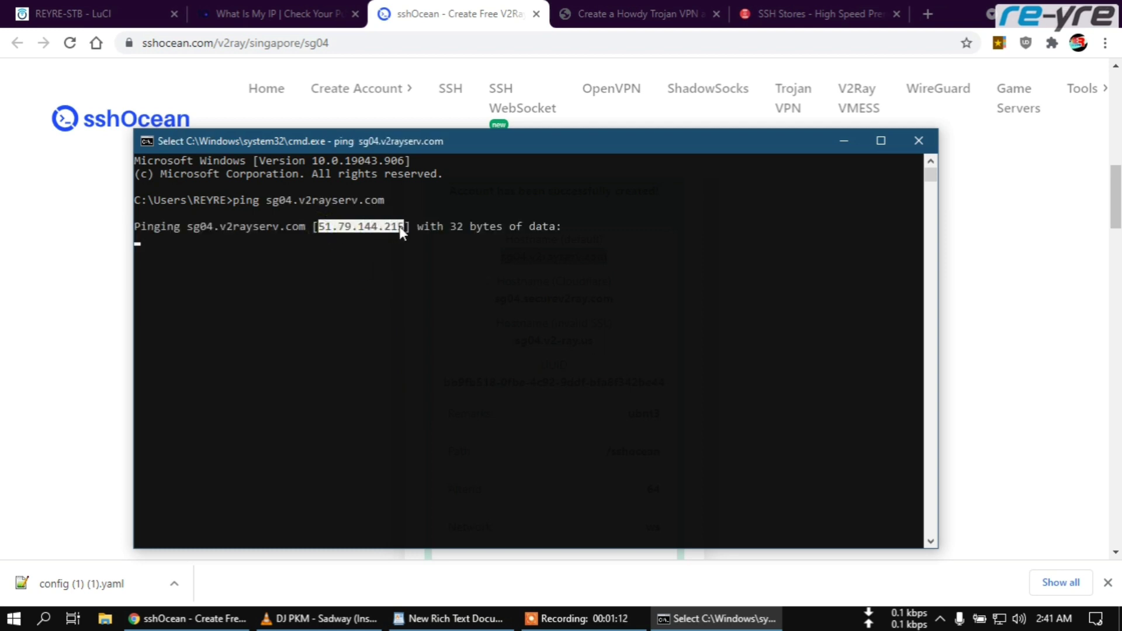
pyautogui.rightClick(397, 226)
pyautogui.click(76, 13)
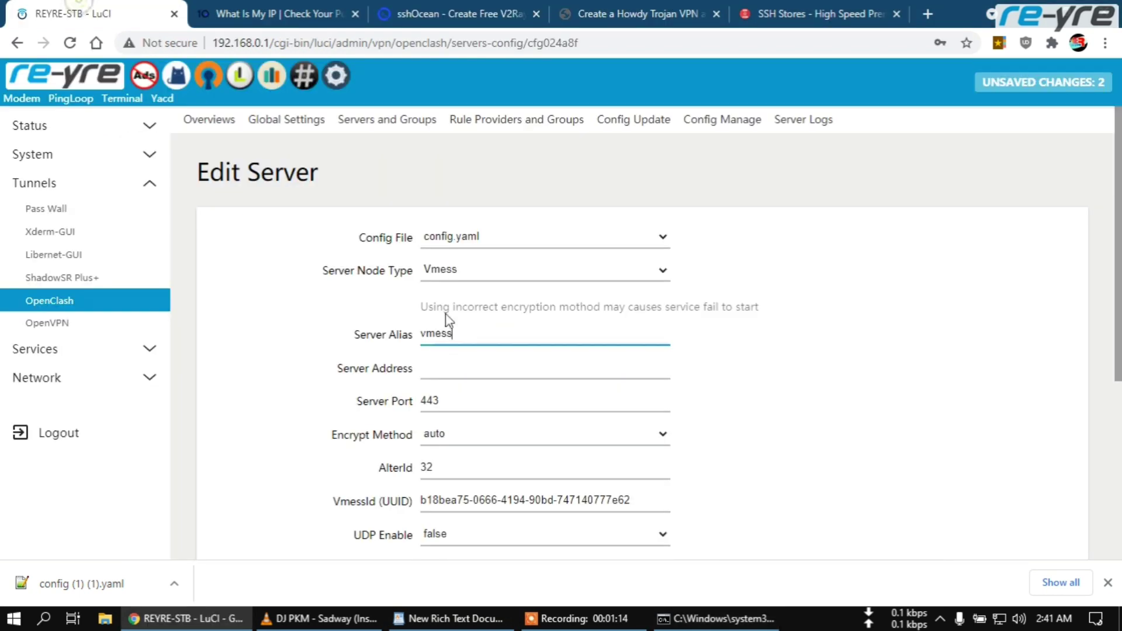
pyautogui.click(464, 367)
pyautogui.hotkey('ctrl', 'v')
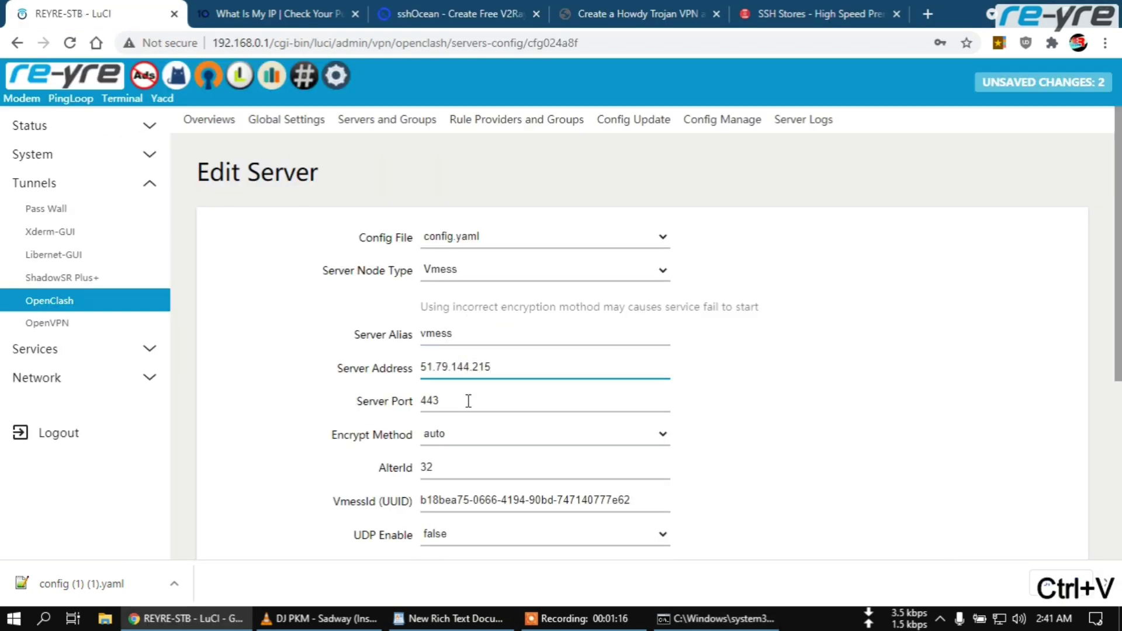
# Step: Compare the TLS port in the sshOcean account details with the server port in the OpenClash form
pyautogui.scroll(-1, 476, 399)
pyautogui.scroll(-1, 476, 399)
pyautogui.click(446, 1)
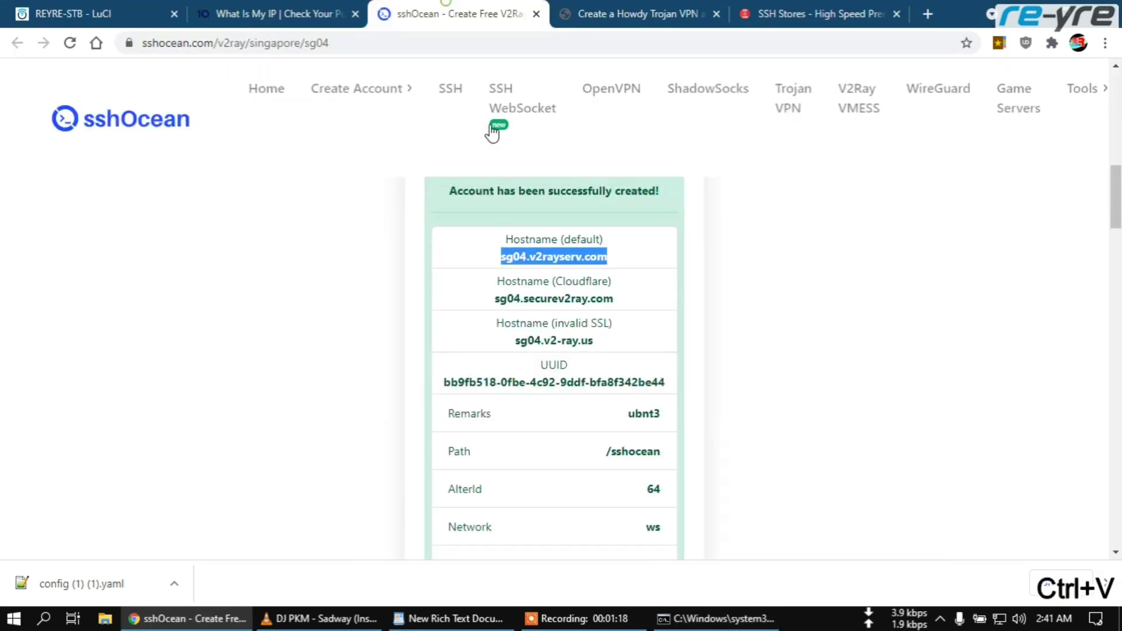
pyautogui.scroll(-1, 672, 456)
pyautogui.doubleClick(650, 481)
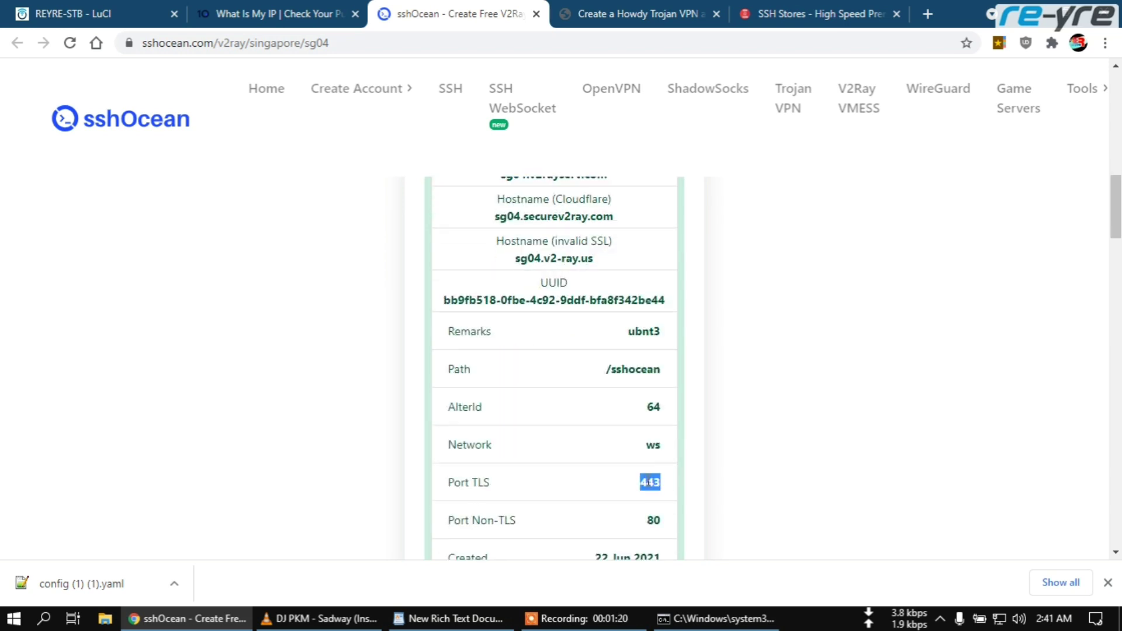
pyautogui.click(126, 8)
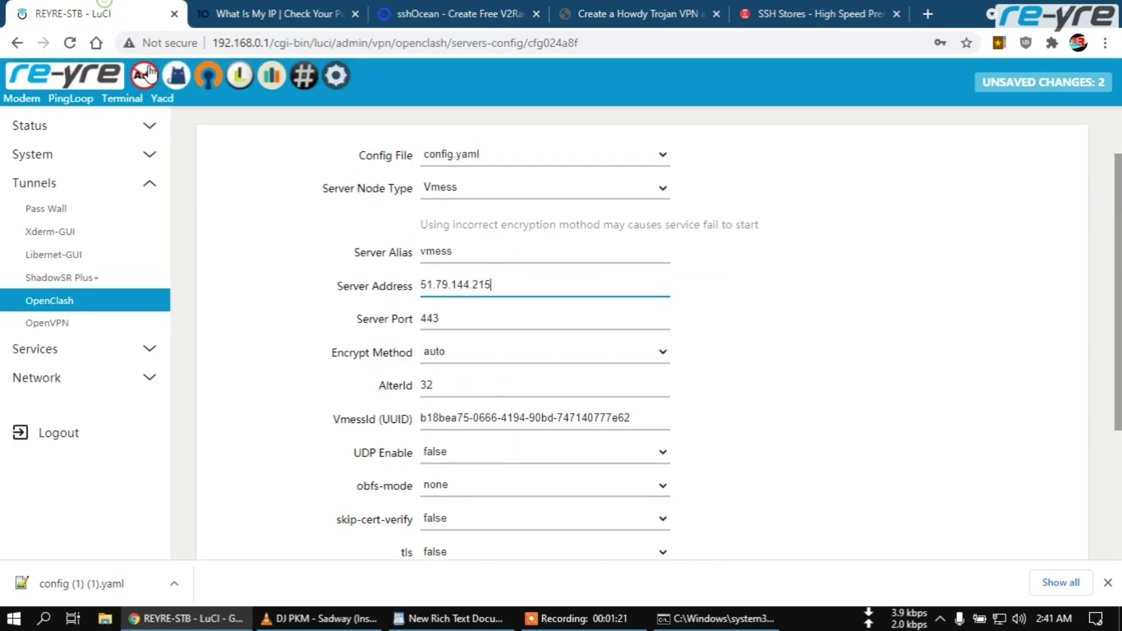
pyautogui.click(447, 314)
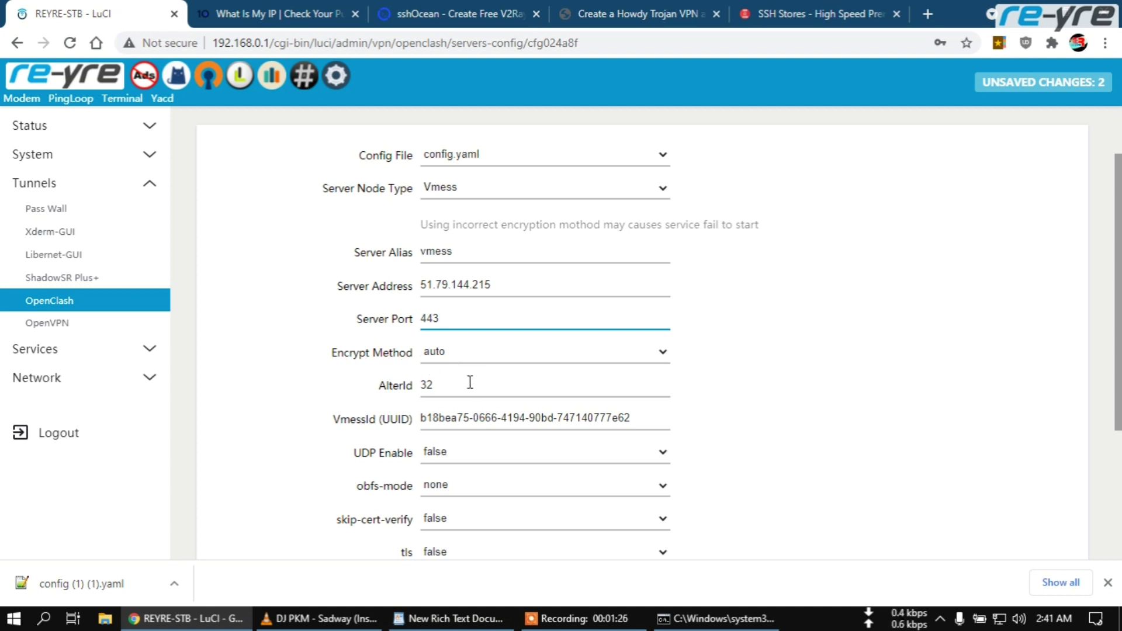
# Step: Copy the AlterId from the sshOcean account details and set the server's AlterId to 64
pyautogui.click(431, 384)
pyautogui.click(462, 14)
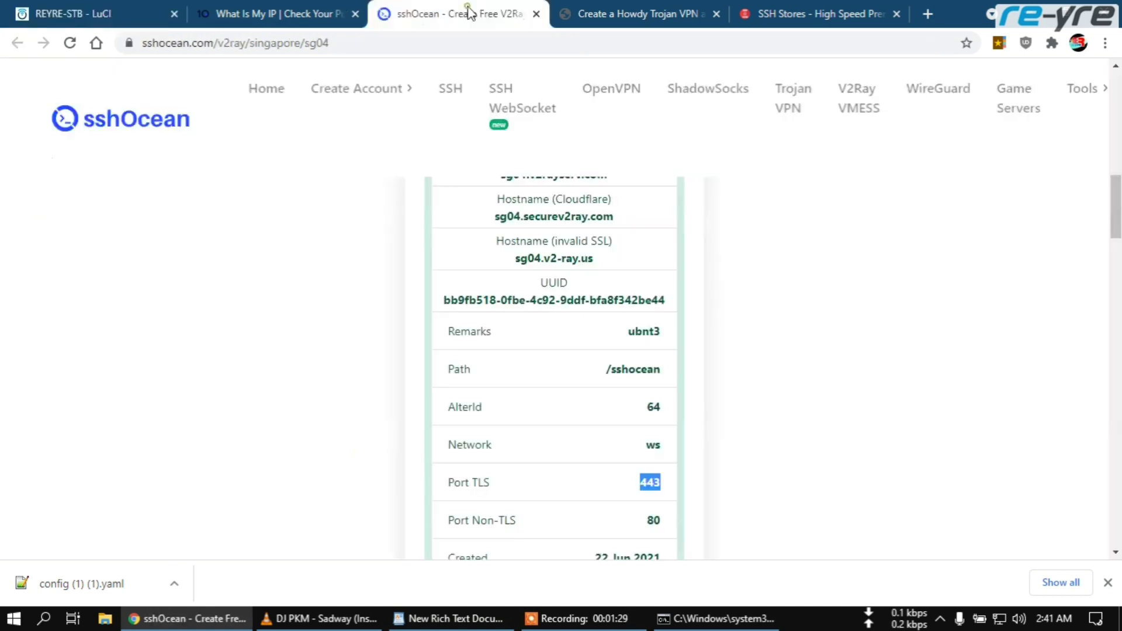
pyautogui.doubleClick(653, 405)
pyautogui.hotkey('ctrl', 'c')
pyautogui.click(94, 14)
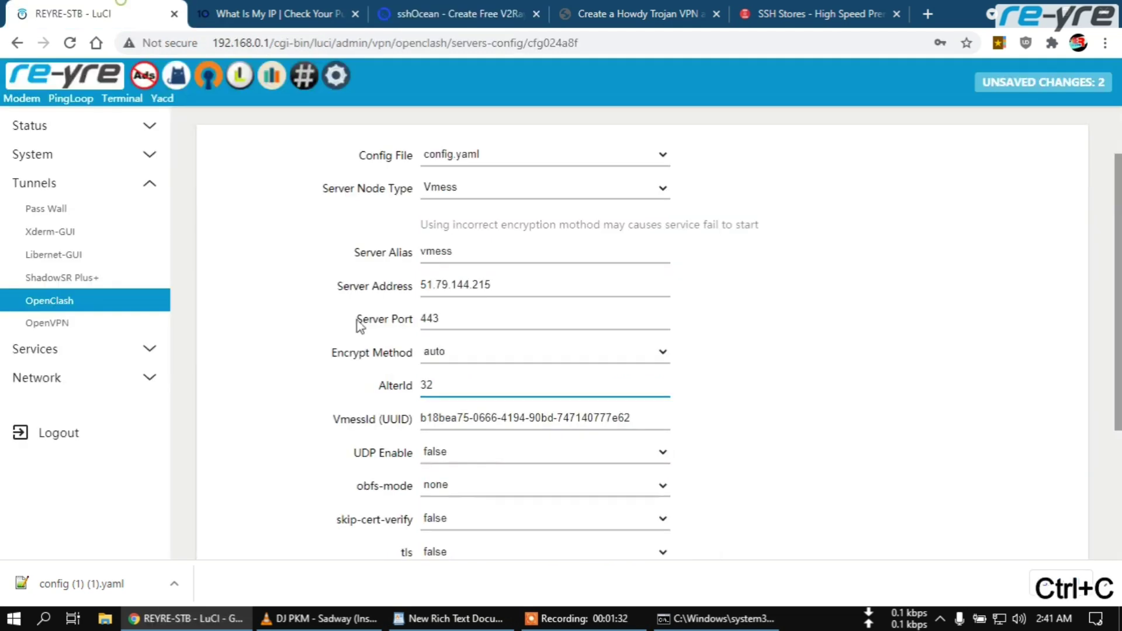
pyautogui.doubleClick(452, 385)
pyautogui.hotkey('ctrl', 'v')
pyautogui.scroll(-1, 343, 373)
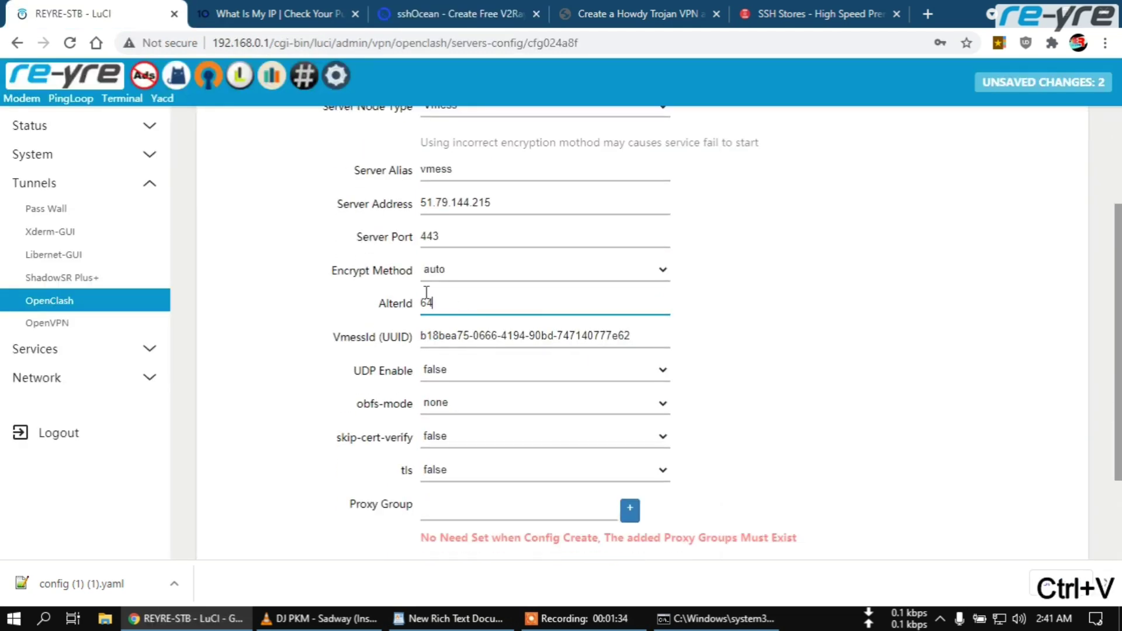
# Step: Try to replace the VmessId (UUID) with the UUID from the sshOcean account details
pyautogui.moveTo(342, 344); pyautogui.dragTo(413, 339)
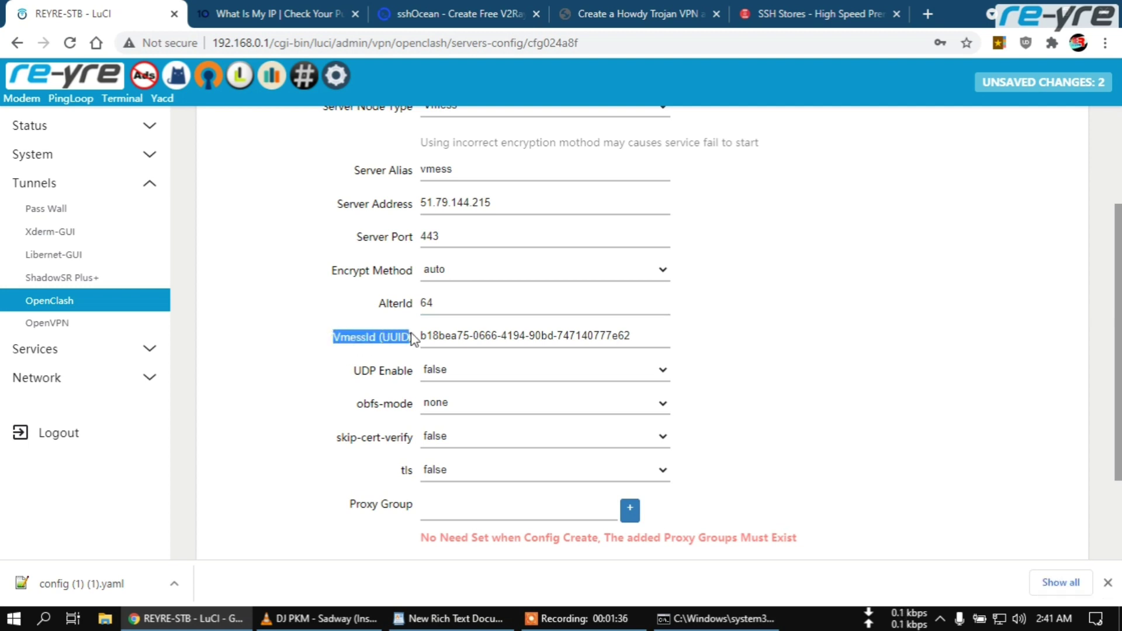
pyautogui.click(435, 13)
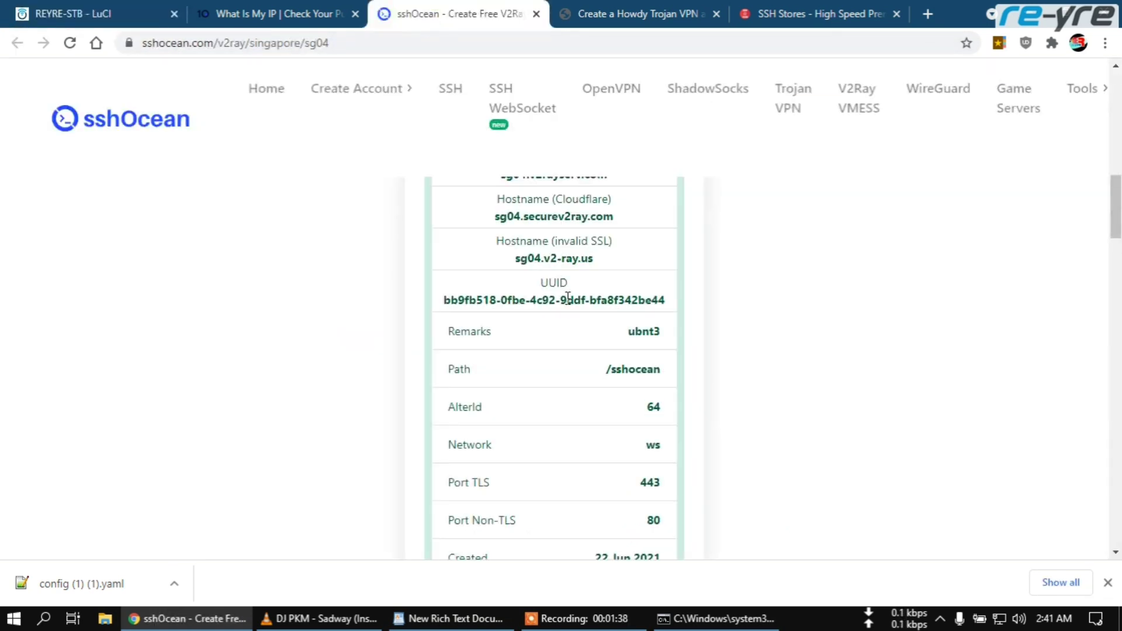
pyautogui.tripleClick(568, 298)
pyautogui.hotkey('ctrl', 'v')
pyautogui.click(99, 11)
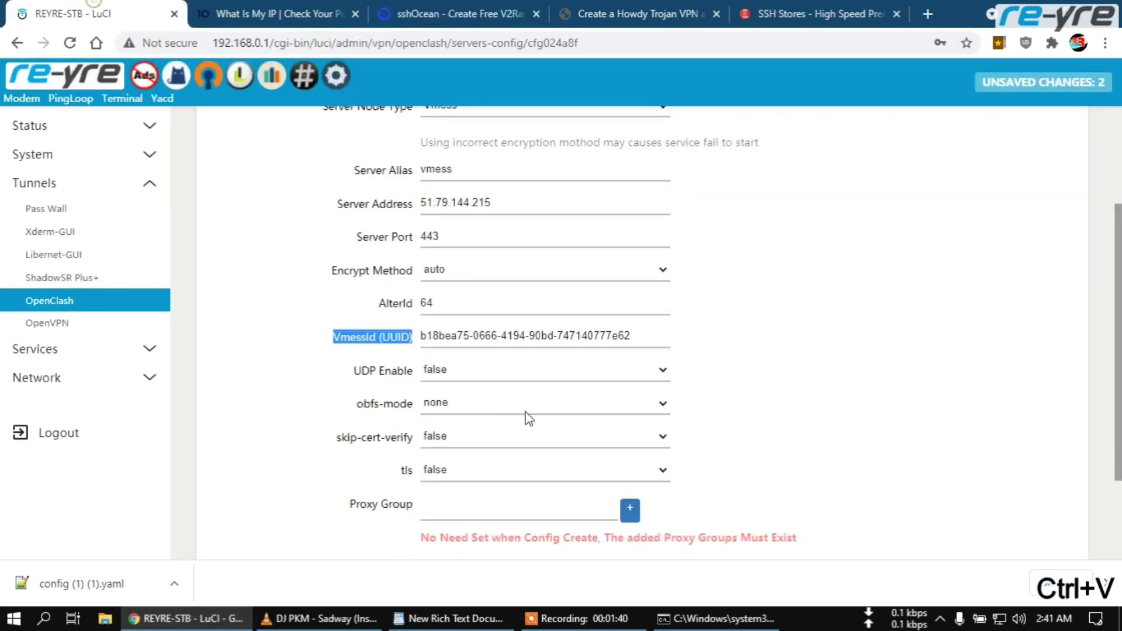
pyautogui.tripleClick(581, 332)
pyautogui.hotkey('ctrl', 'v')
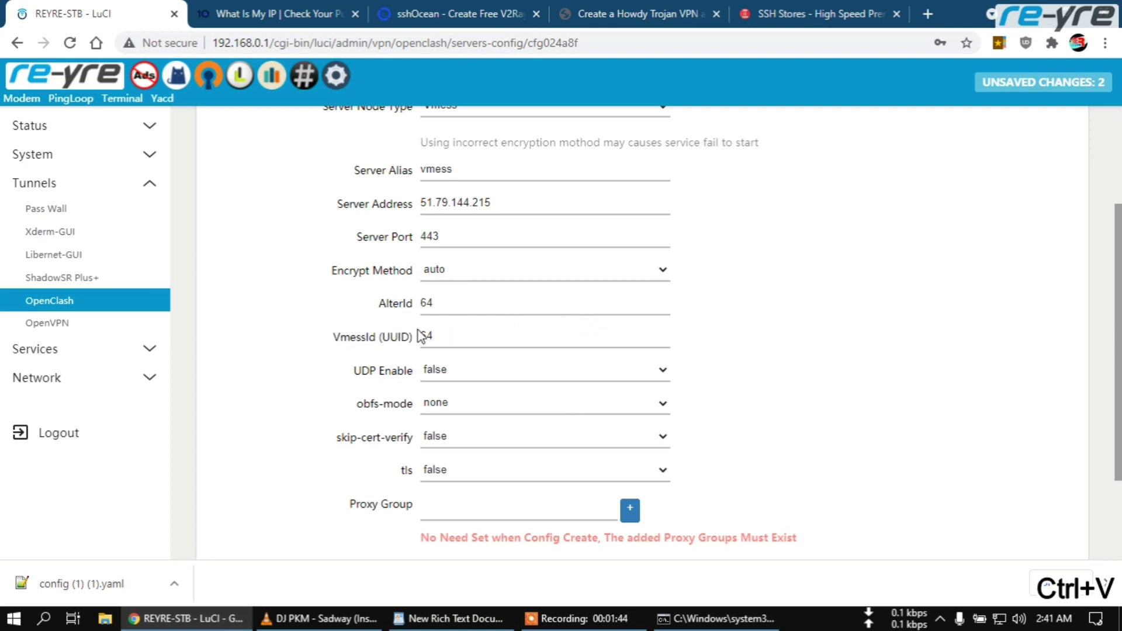
# Step: Copy the account UUID from sshOcean and paste it over the current content of the VmessId (UUID) field
pyautogui.click(435, 17)
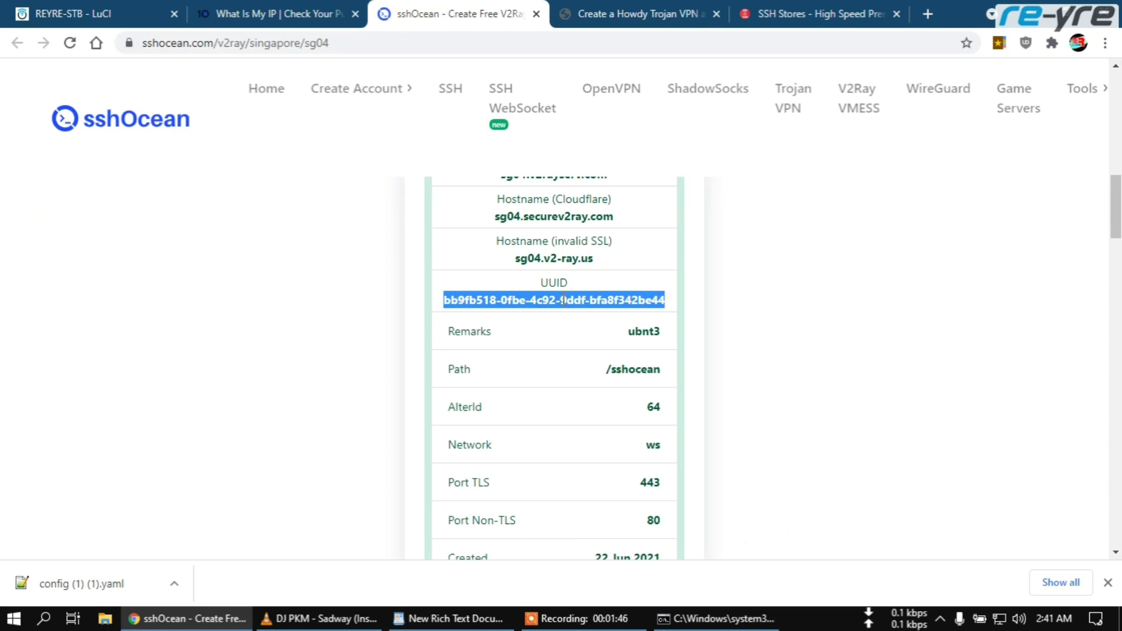
pyautogui.hotkey('ctrl', 'c')
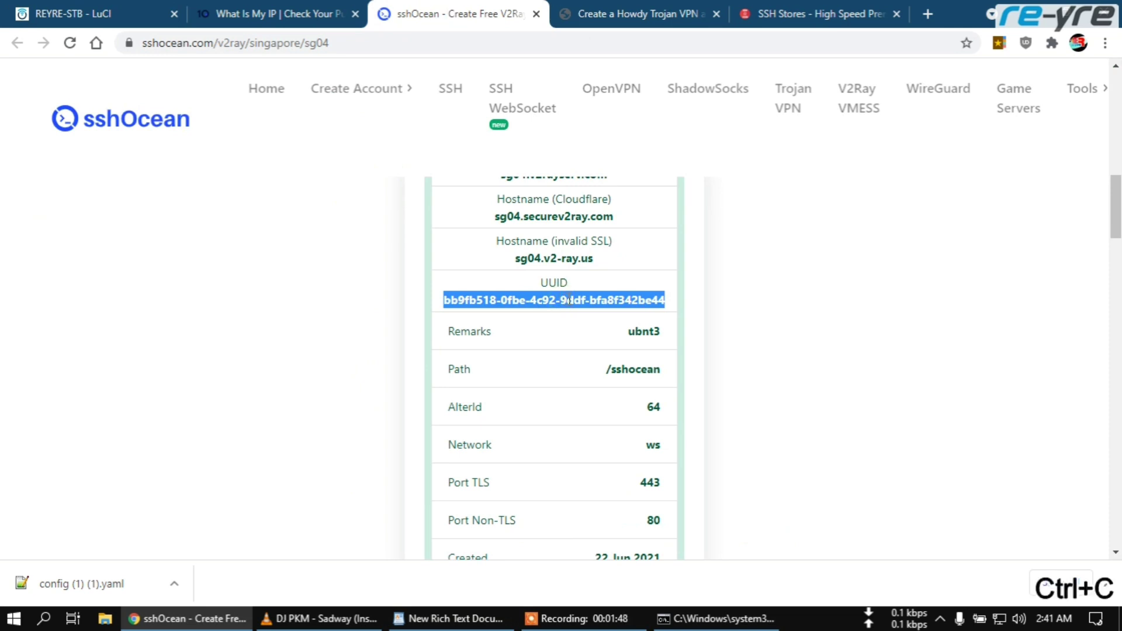
pyautogui.click(88, 14)
pyautogui.click(440, 330)
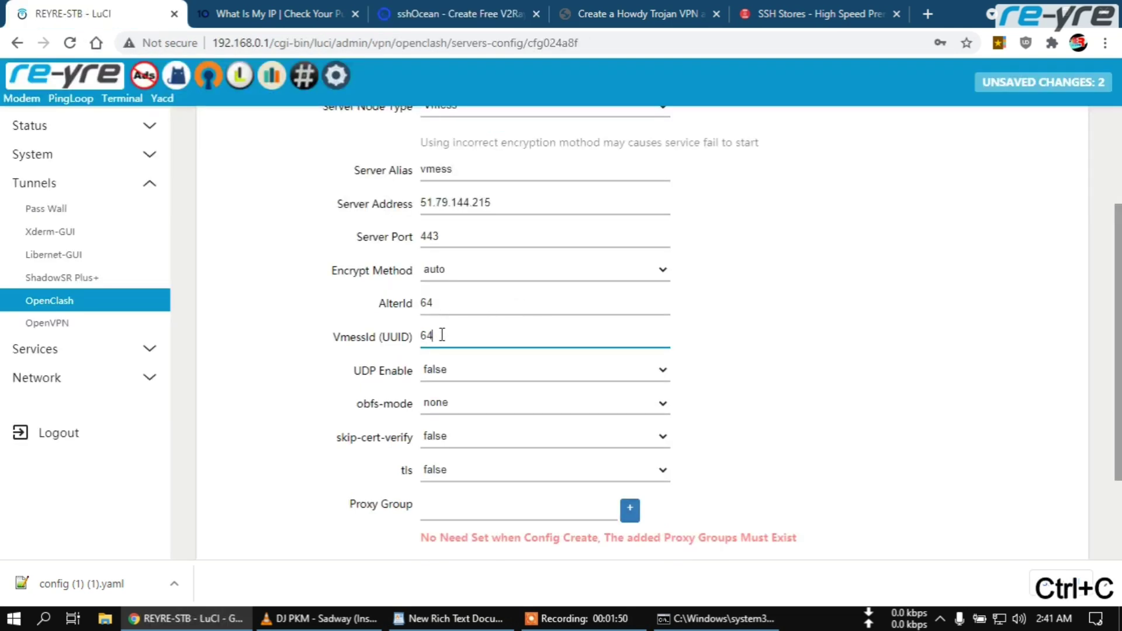
pyautogui.doubleClick(438, 330)
pyautogui.hotkey('ctrl', 'v')
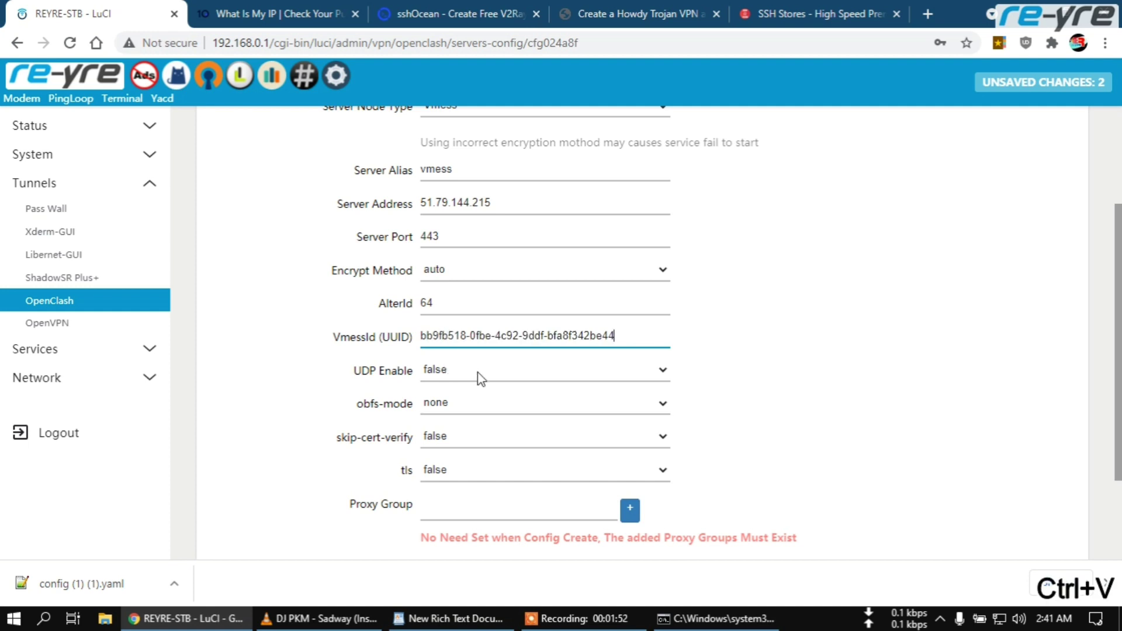
# Step: Set UDP Enable to true and obfs-mode to websocket (ws)
pyautogui.moveTo(353, 374); pyautogui.dragTo(408, 377)
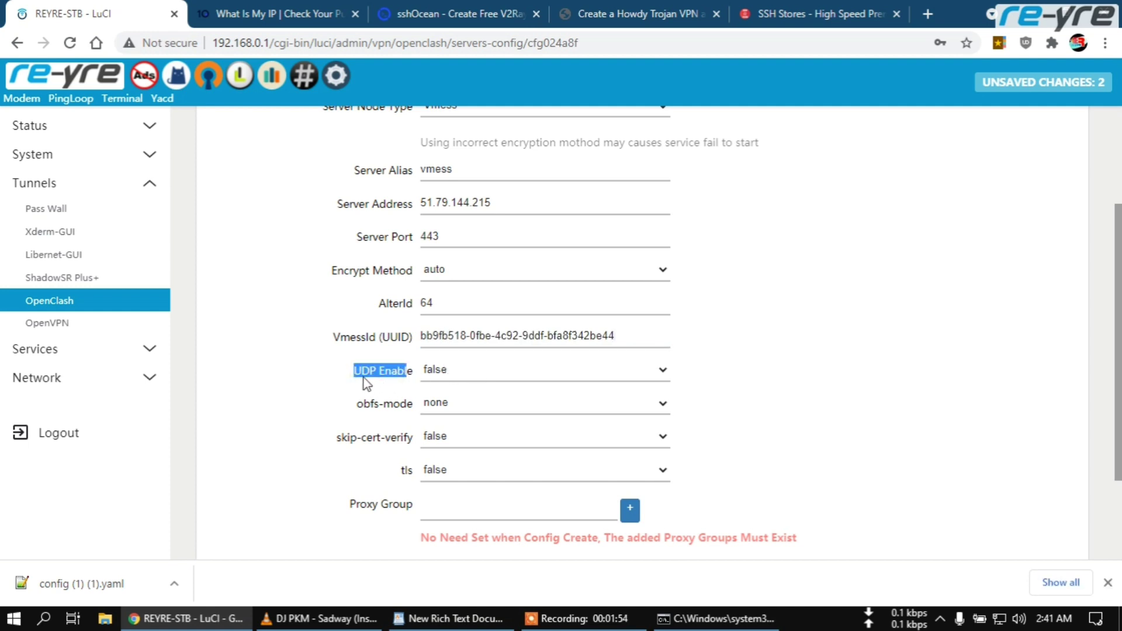
pyautogui.click(463, 381)
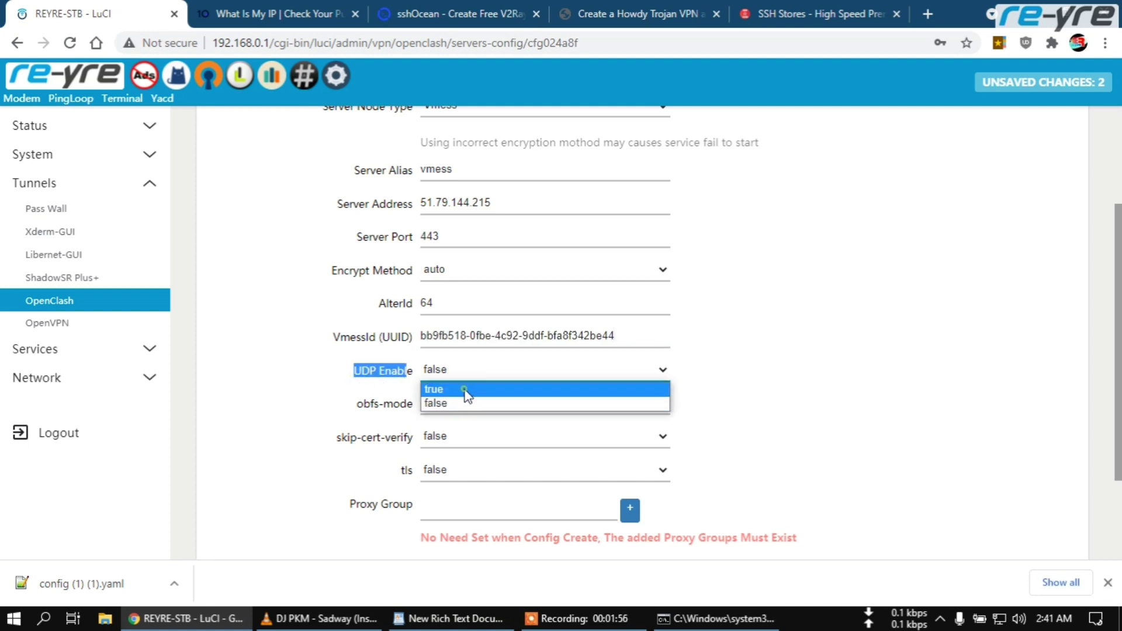
pyautogui.click(464, 389)
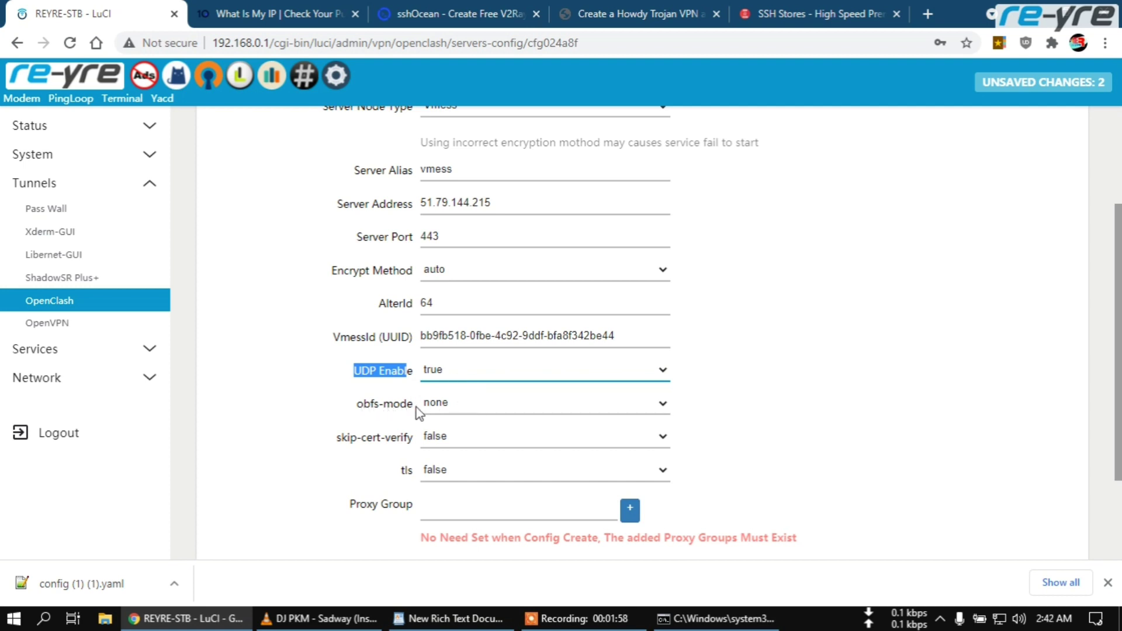
pyautogui.click(444, 409)
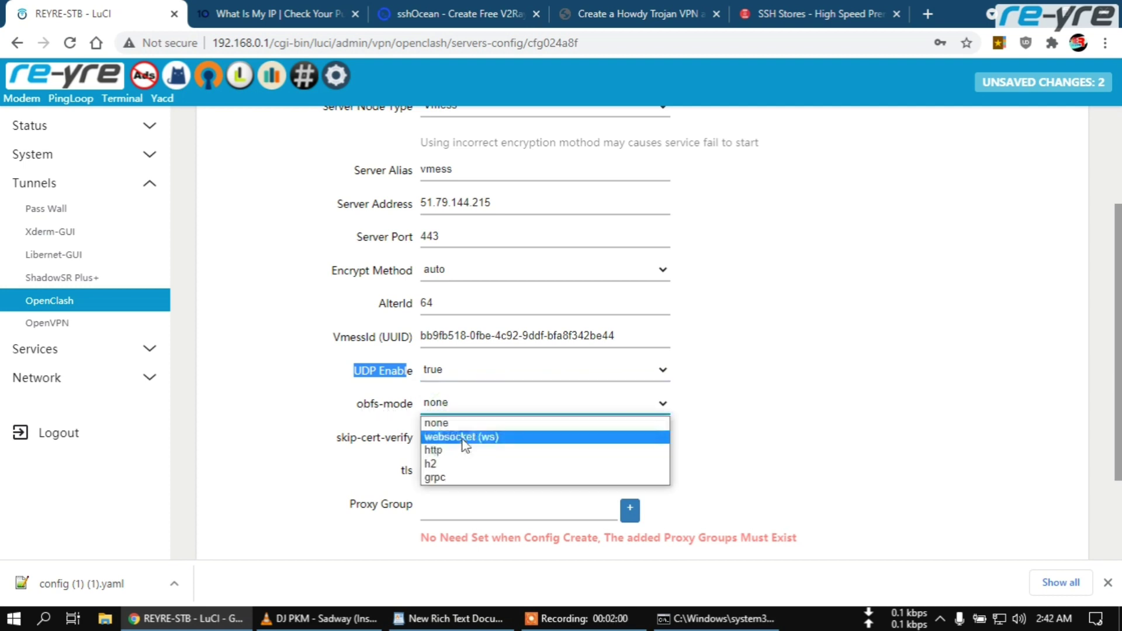
pyautogui.click(465, 439)
# Step: Check the network type in the sshOcean account details against the chosen obfs-mode
pyautogui.click(468, 14)
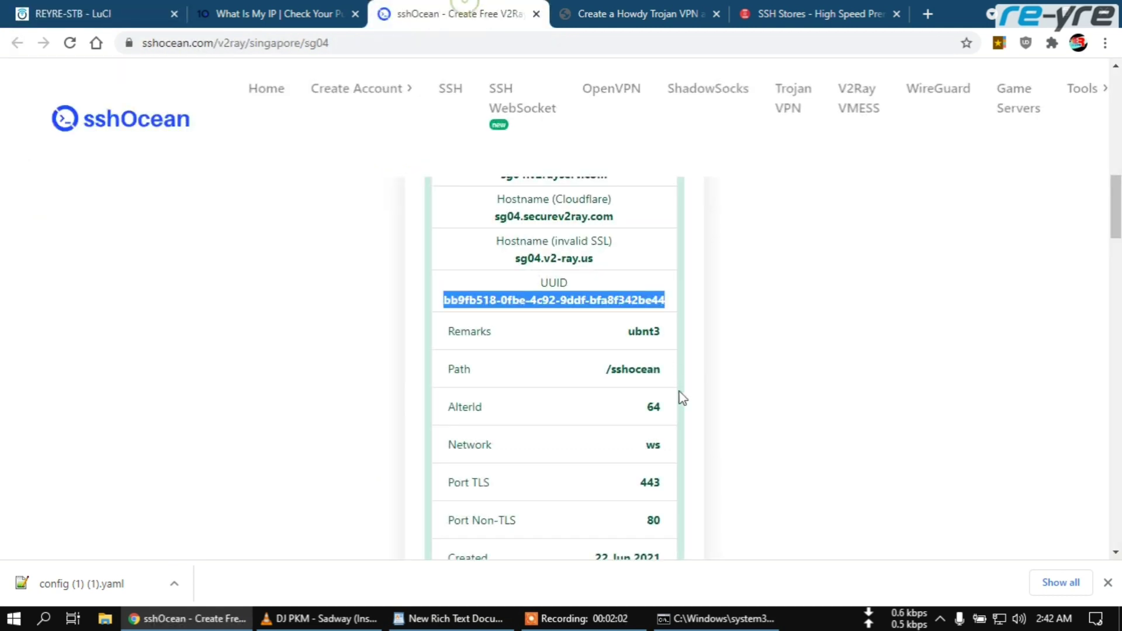
pyautogui.doubleClick(651, 444)
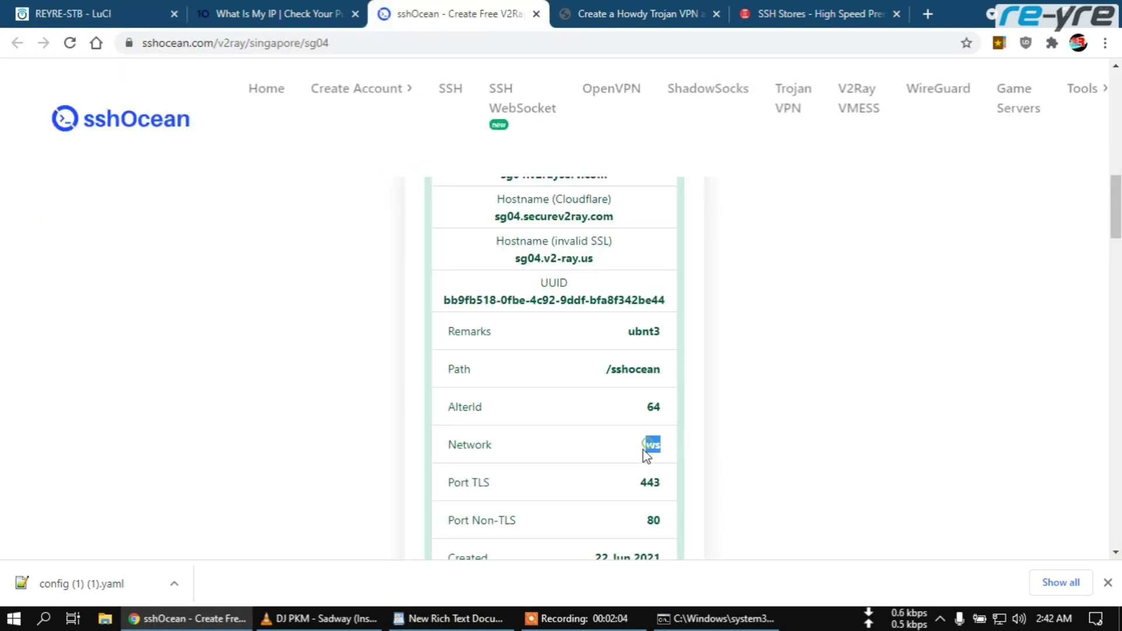
pyautogui.click(64, 5)
# Step: Copy the path /sshocean from the sshOcean account details and paste it into the Vmess server's path field
pyautogui.scroll(-1, 494, 394)
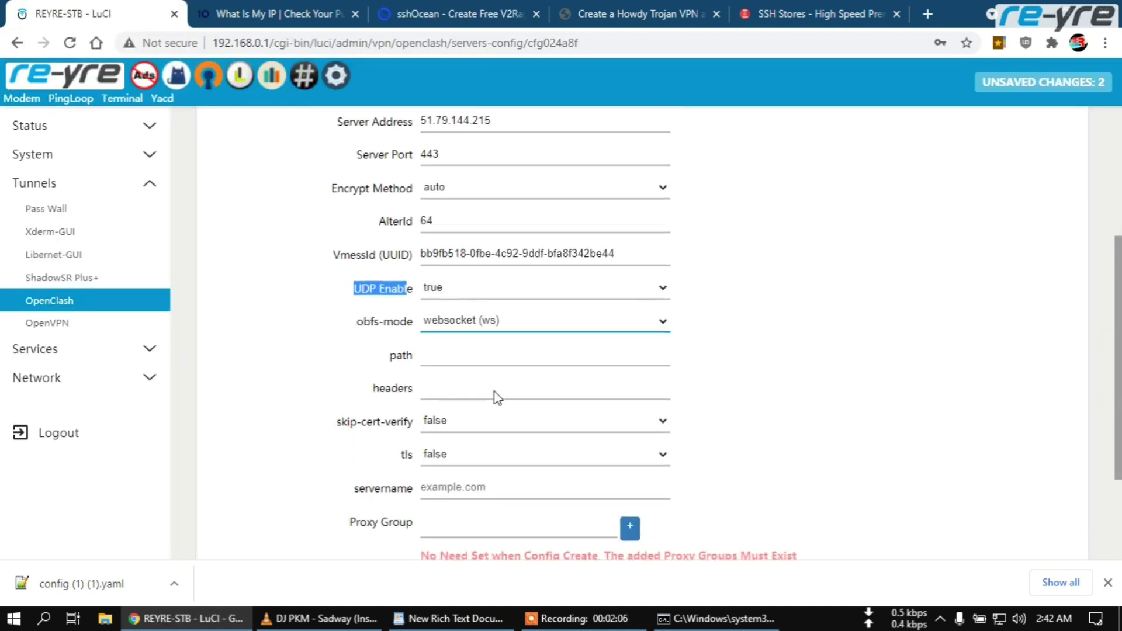
pyautogui.click(436, 357)
pyautogui.click(435, 13)
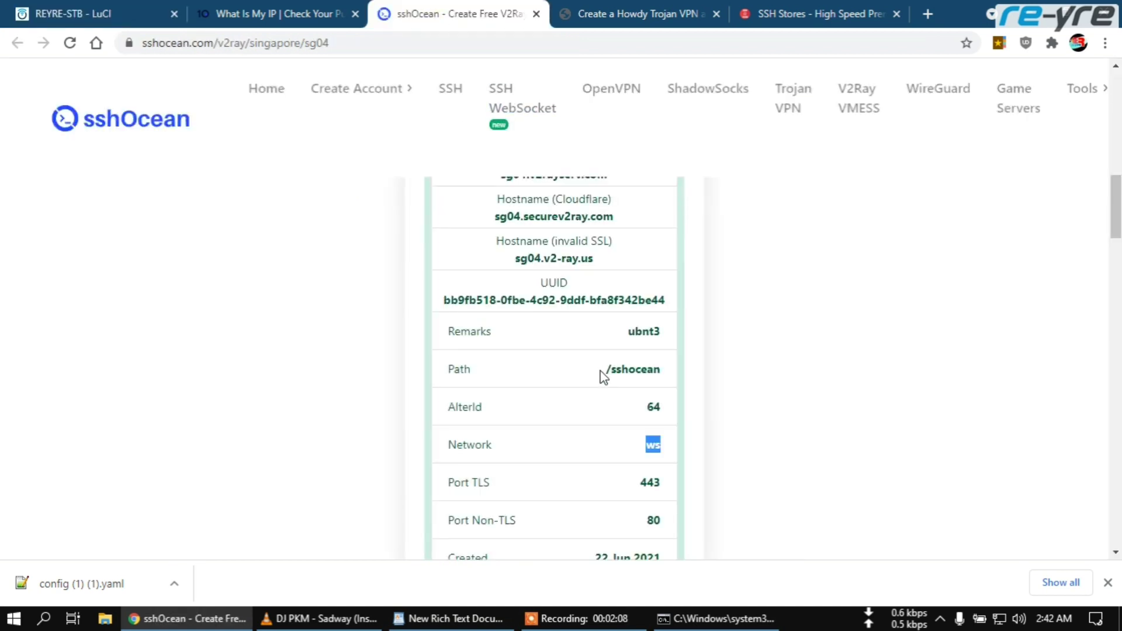
pyautogui.moveTo(608, 370); pyautogui.dragTo(662, 367)
pyautogui.hotkey('ctrl', 'c')
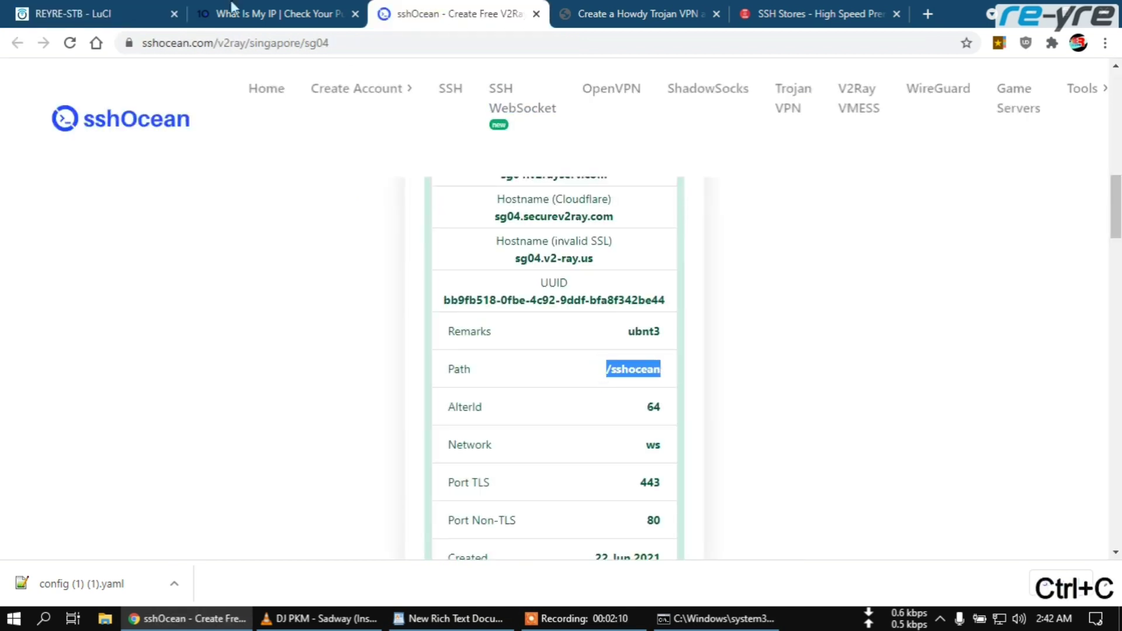
pyautogui.click(76, 13)
pyautogui.hotkey('ctrl', 'v')
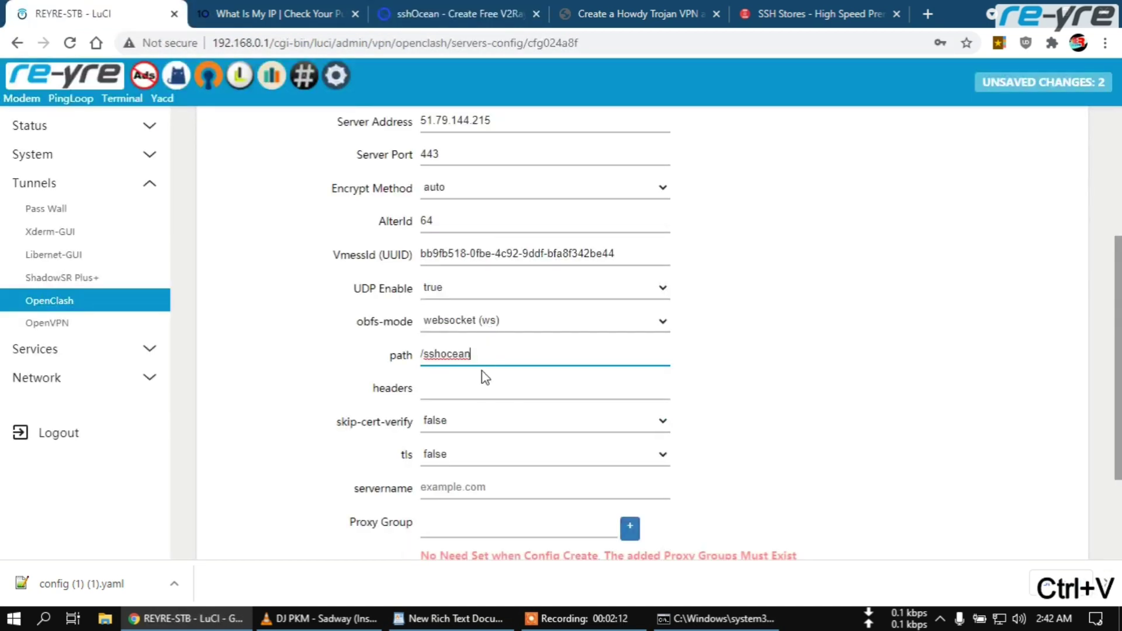
# Step: Set skip-cert-verify and tls to true for the Vmess server
pyautogui.scroll(-1, 486, 389)
pyautogui.click(491, 302)
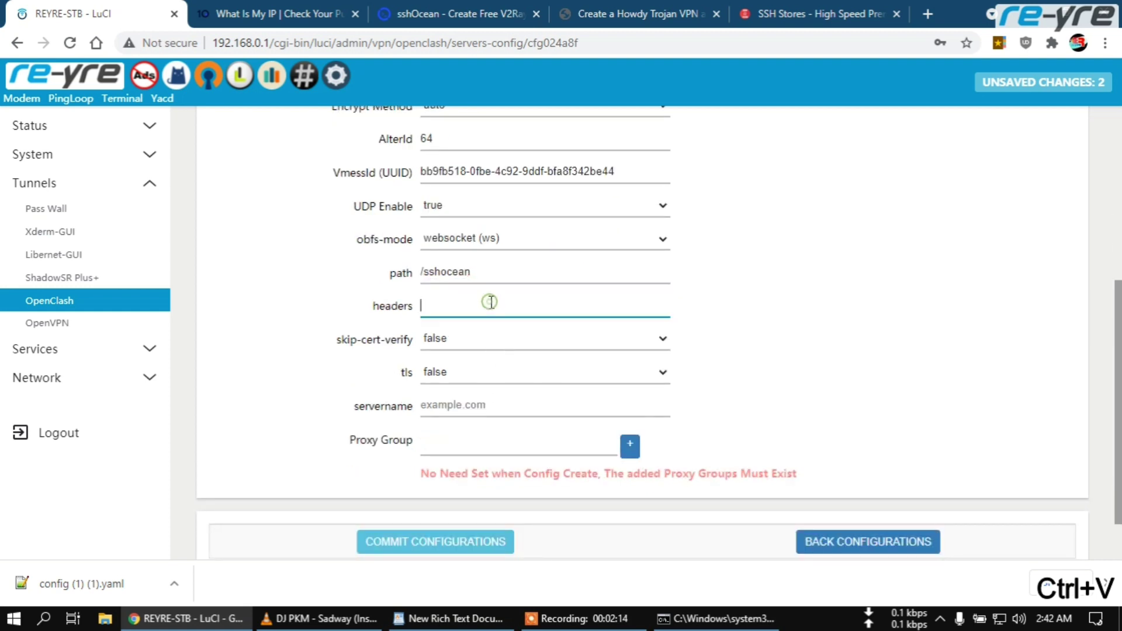
pyautogui.click(494, 339)
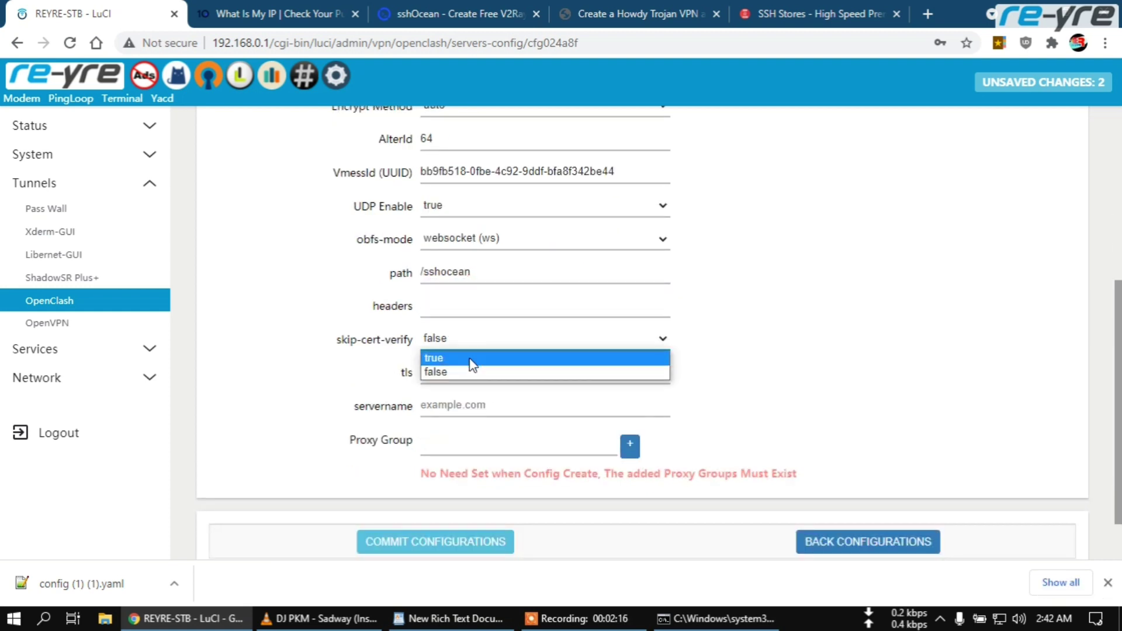
pyautogui.click(472, 358)
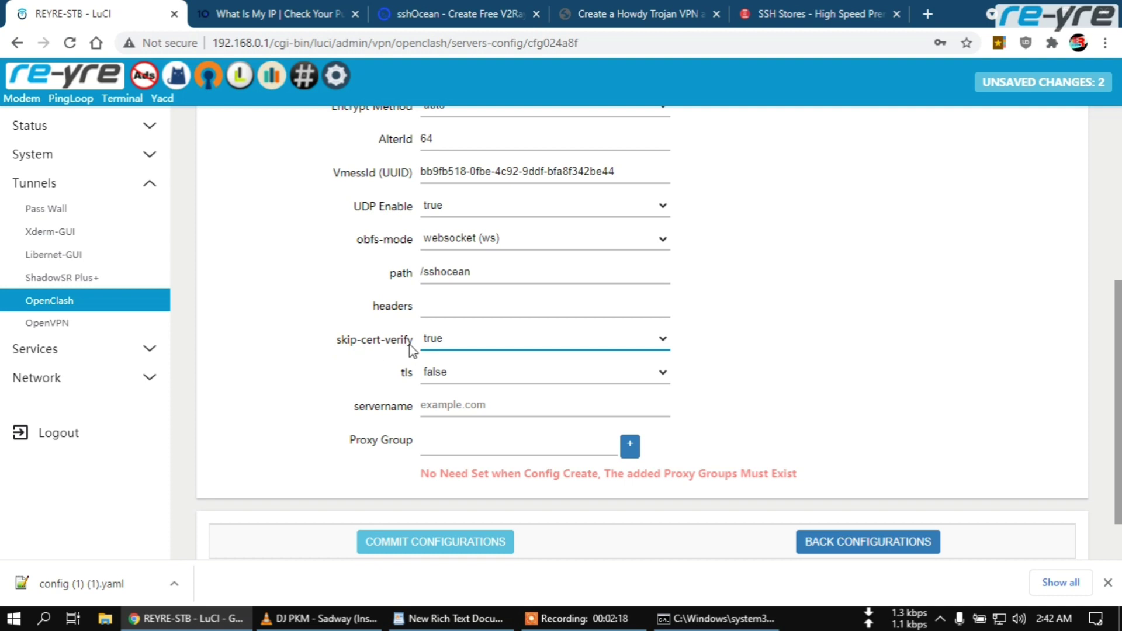
pyautogui.click(459, 377)
pyautogui.click(461, 390)
# Step: Enter bing.com as the servername and commit the Vmess server configuration
pyautogui.click(475, 401)
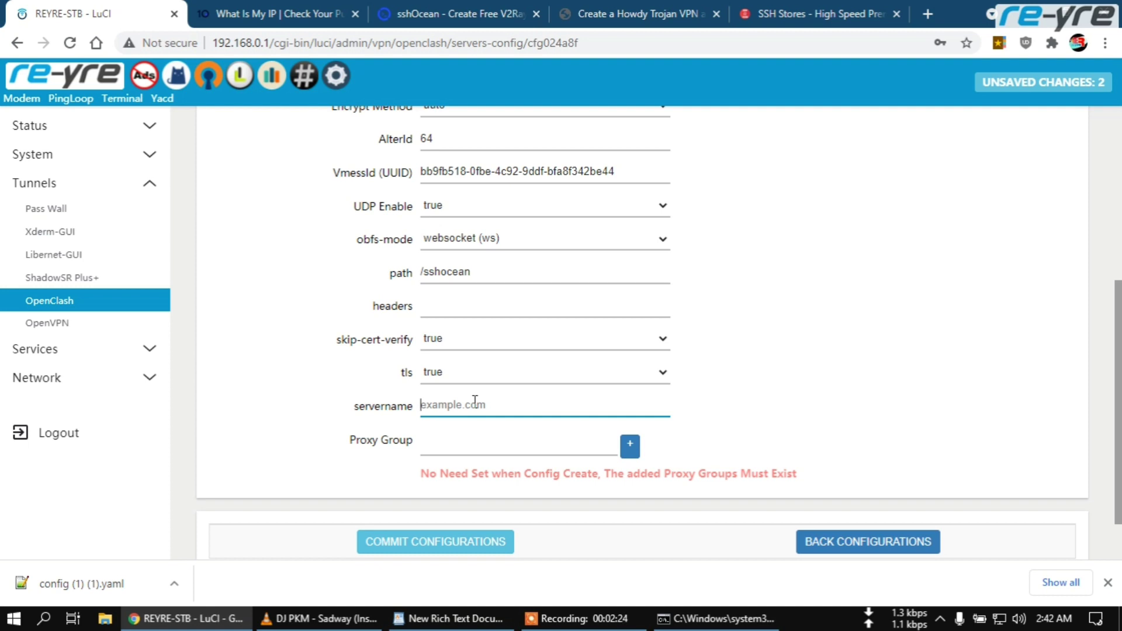
pyautogui.write('bing.com')
pyautogui.click(451, 549)
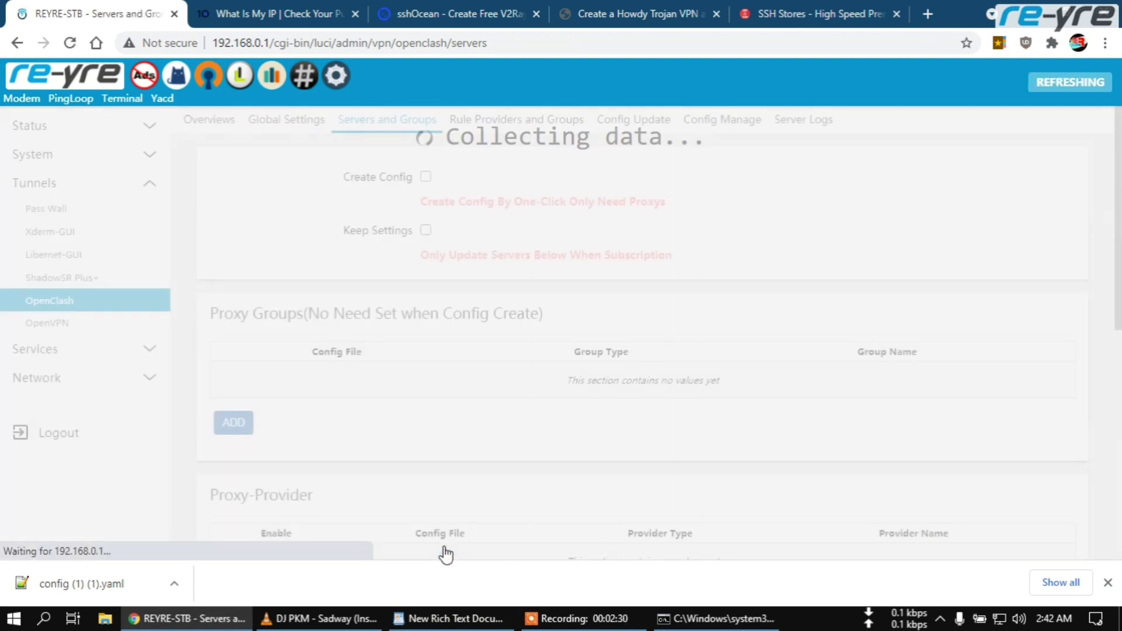
# Step: Check the vmess entry among the Proxys, and switch to the WordPad outline to highlight its Trojan line
pyautogui.scroll(-5, 511, 373)
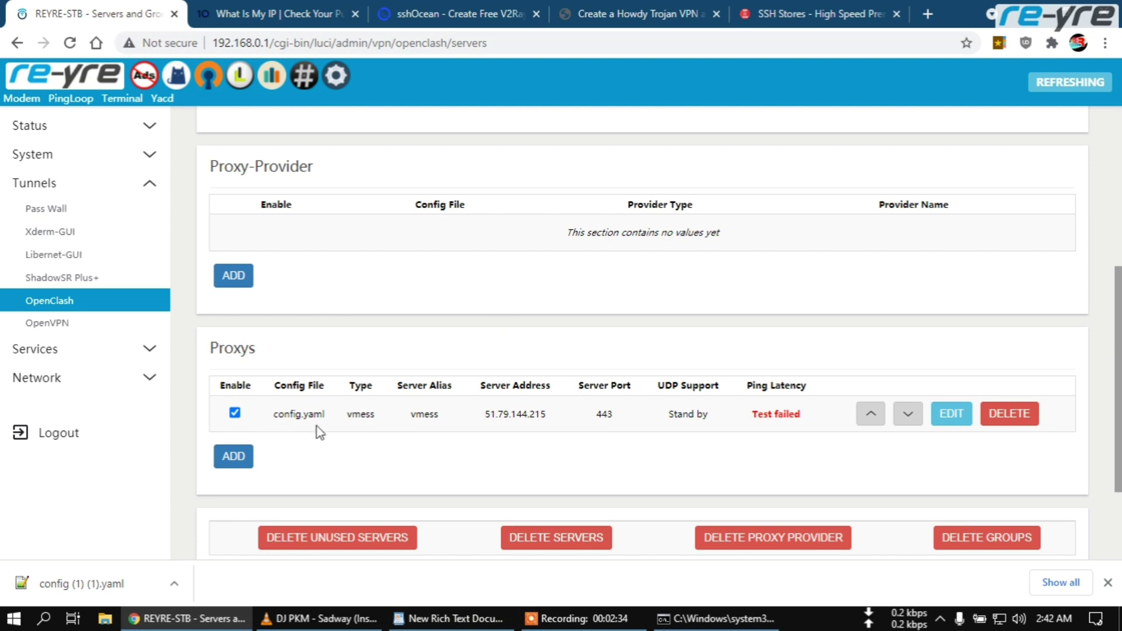
pyautogui.scroll(-2, 544, 409)
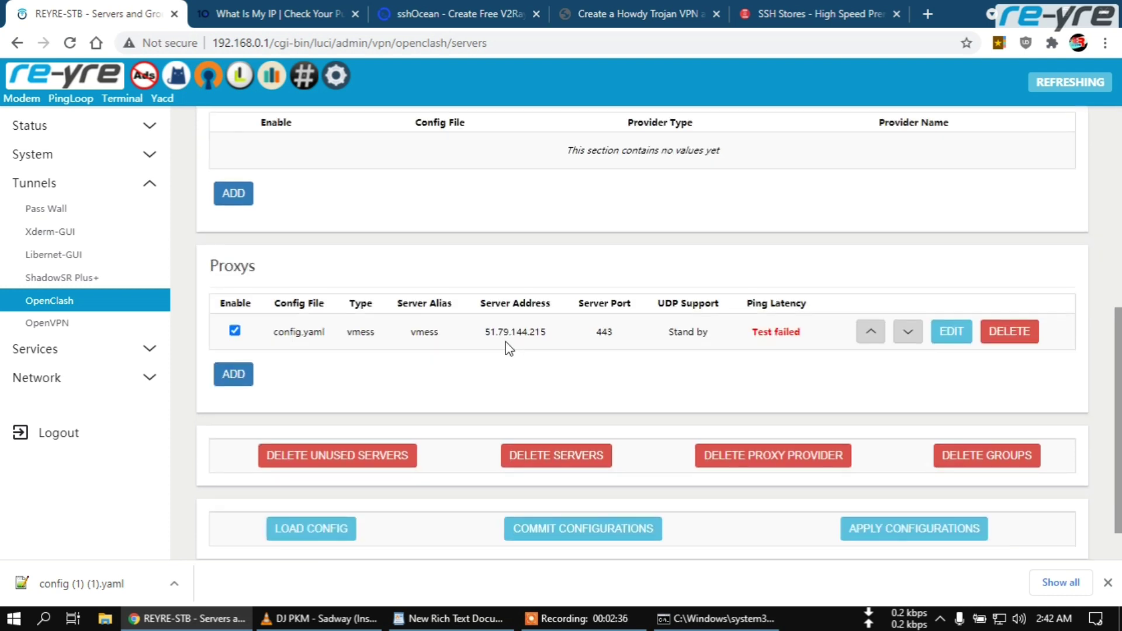
pyautogui.click(448, 619)
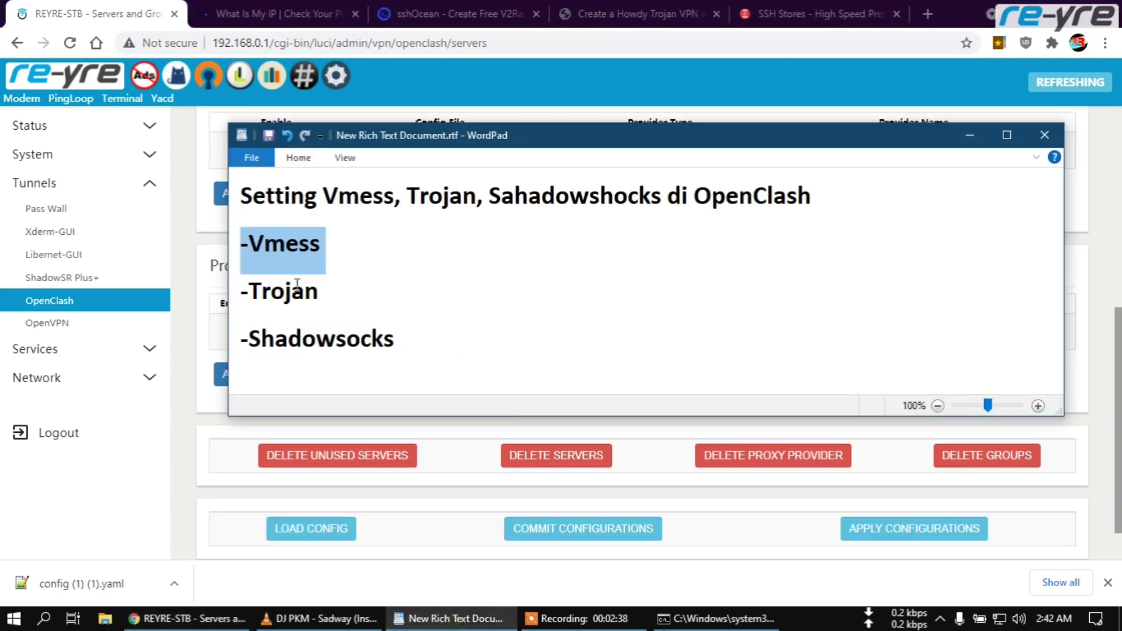
pyautogui.click(233, 304)
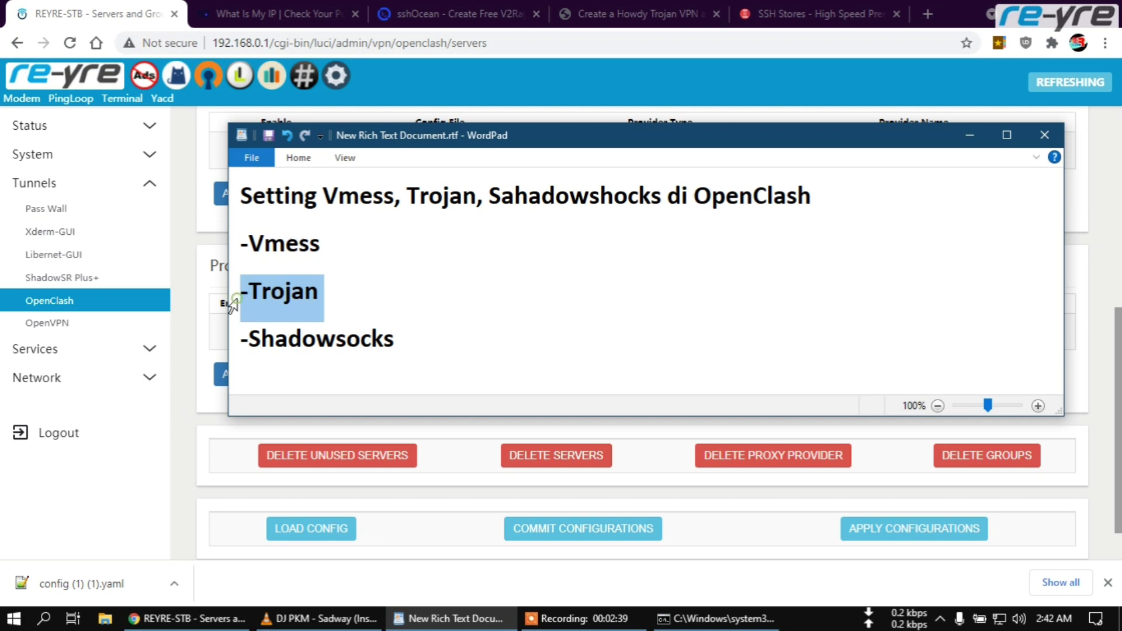
# Step: Return to OpenClash in the browser, add a new server under Proxys and assign it to config.yaml
pyautogui.click(204, 443)
pyautogui.click(237, 375)
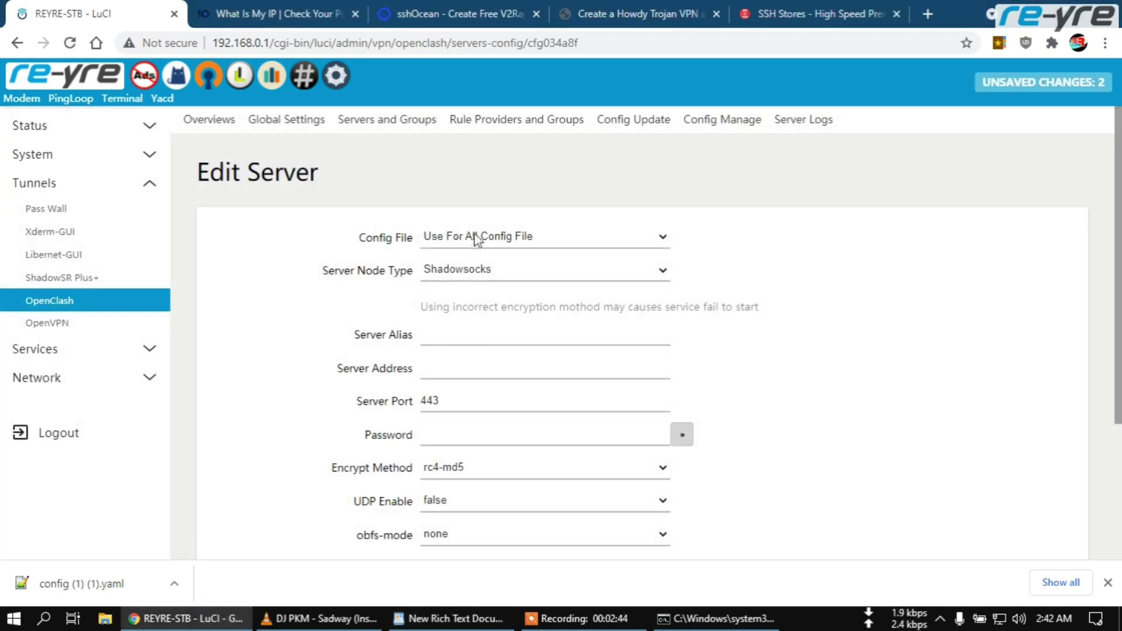
pyautogui.click(473, 234)
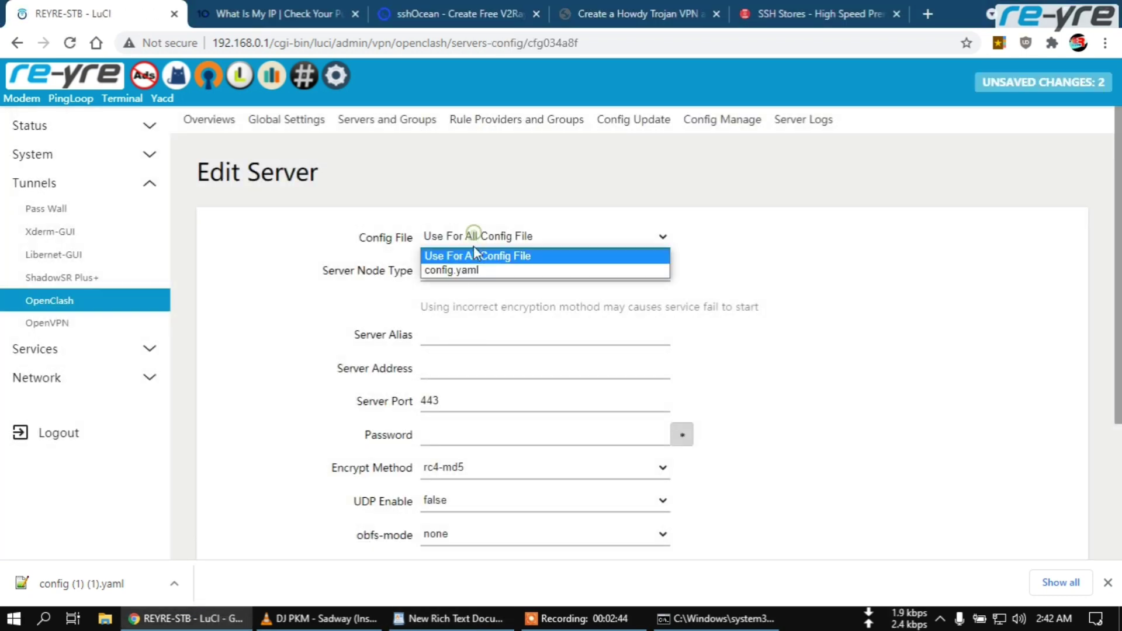
pyautogui.click(453, 270)
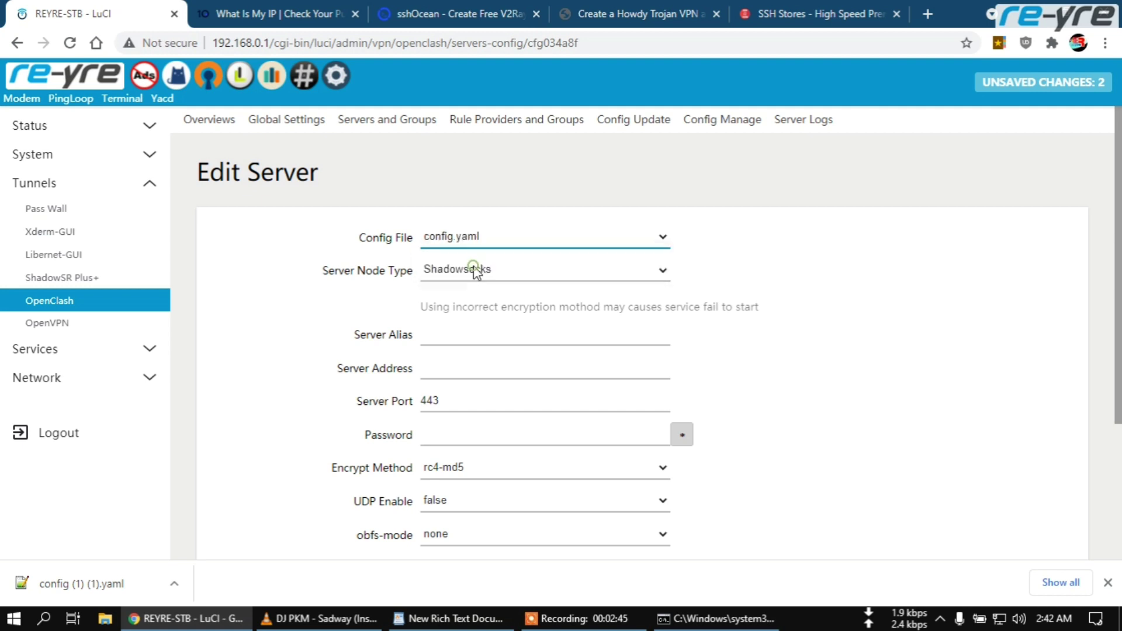
# Step: Set the new server's node type to trojan and its Server Alias to "trojan"
pyautogui.click(519, 272)
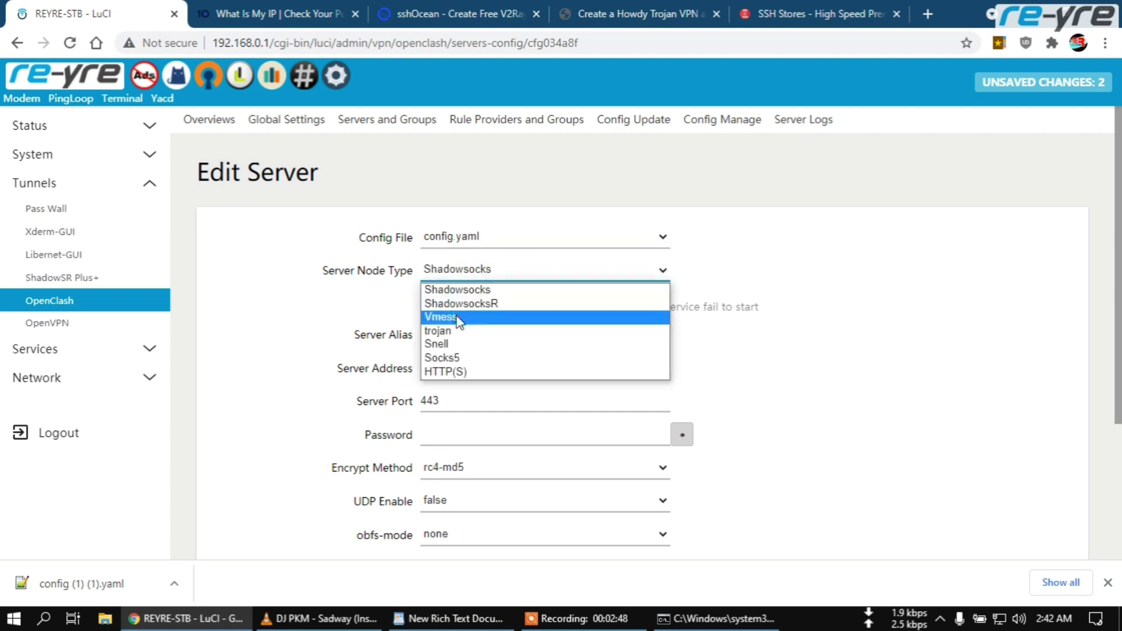
pyautogui.click(458, 331)
pyautogui.click(461, 334)
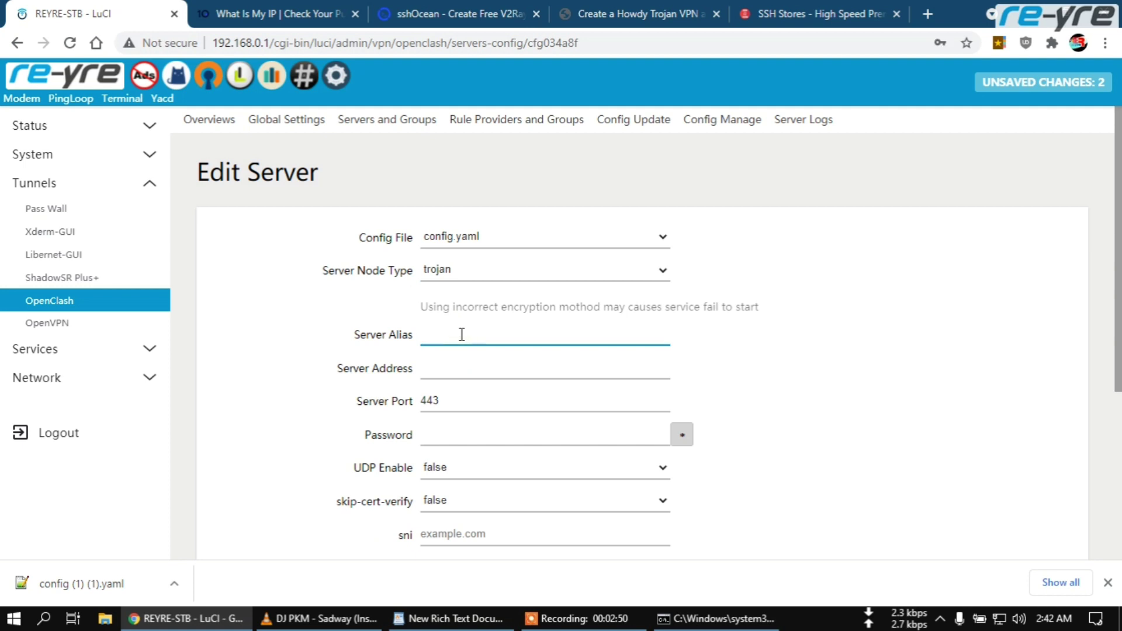
pyautogui.write('trojan')
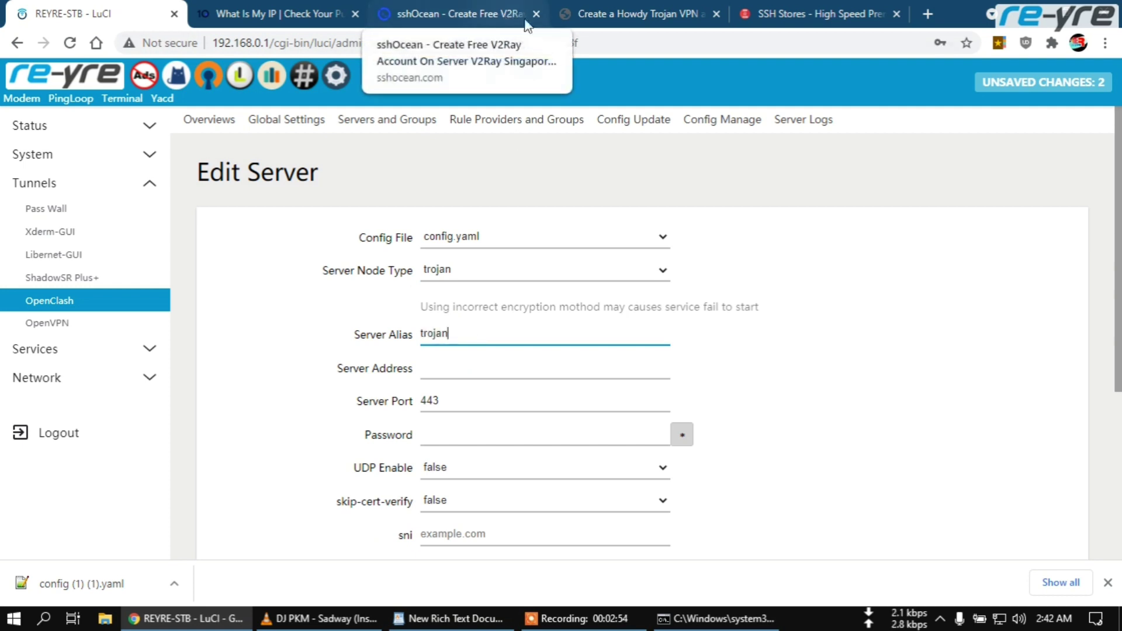
# Step: Copy the hostname id2-trojan.bonds.id from the Howdy Trojan VPN link and ping it in the Command Prompt
pyautogui.click(638, 17)
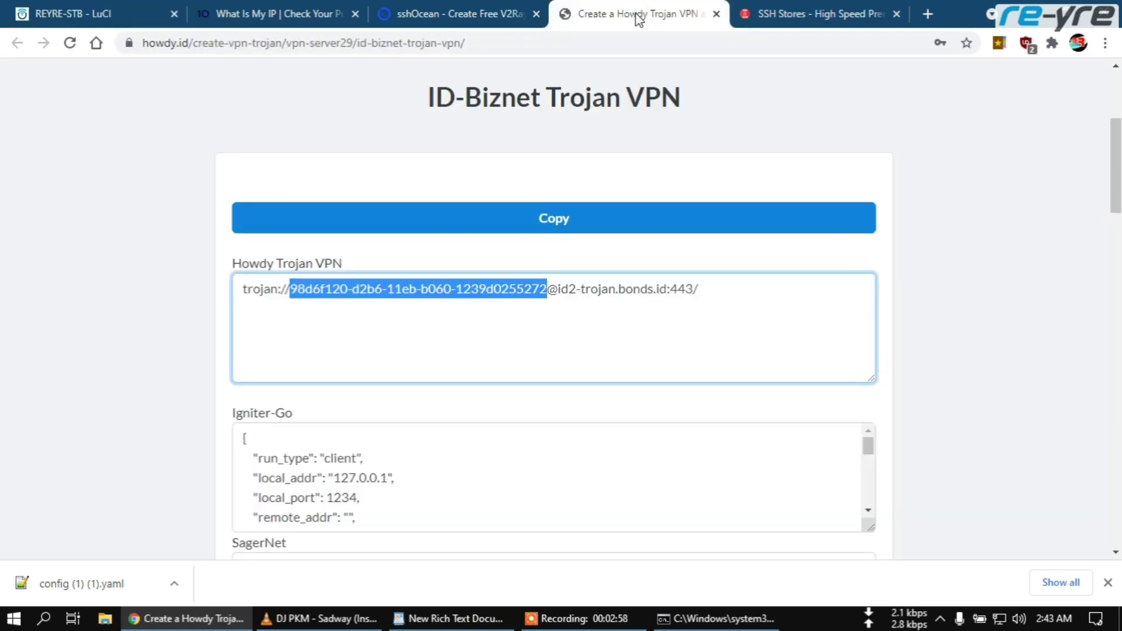
pyautogui.click(555, 295)
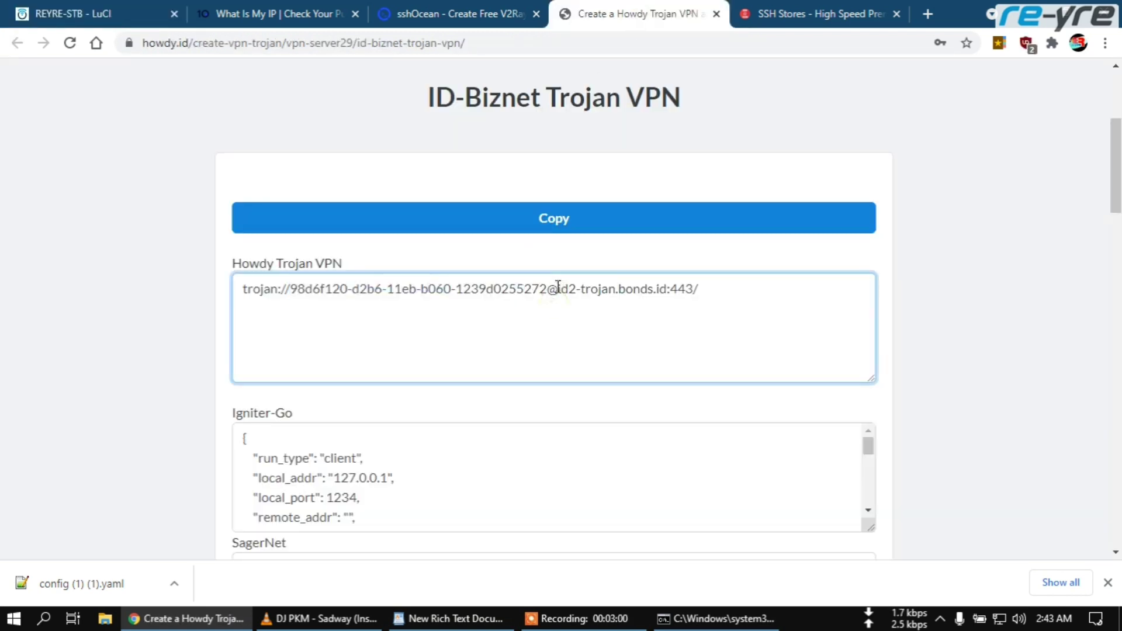
pyautogui.moveTo(557, 291); pyautogui.dragTo(668, 284)
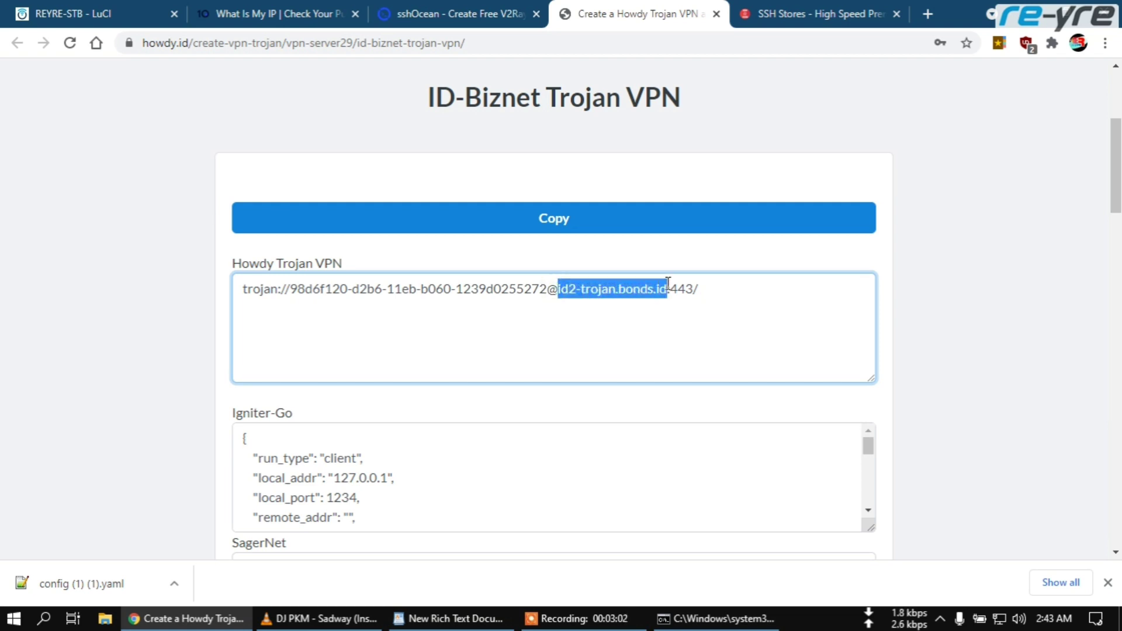
pyautogui.hotkey('ctrl', 'c')
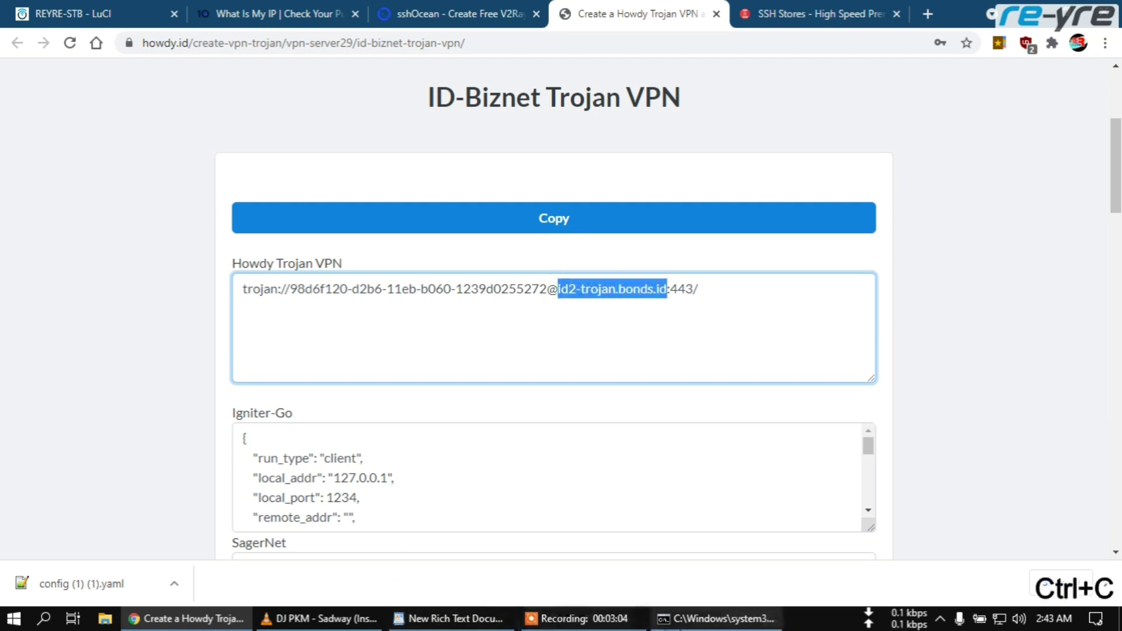
pyautogui.click(671, 621)
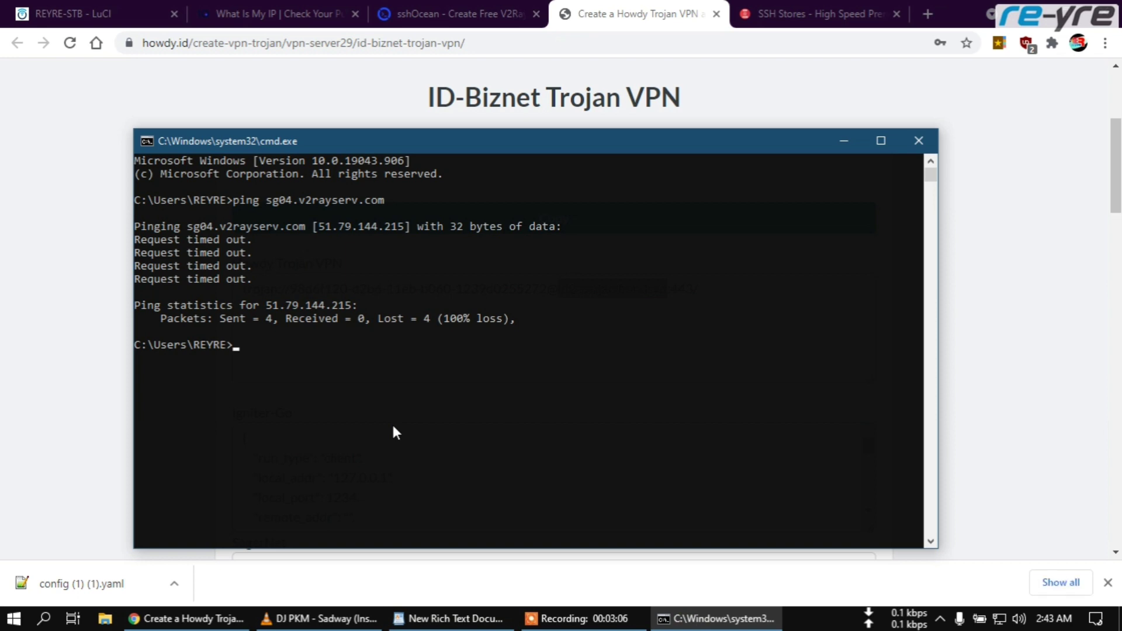
pyautogui.write('ping')
pyautogui.rightClick(359, 387)
pyautogui.press('Return')
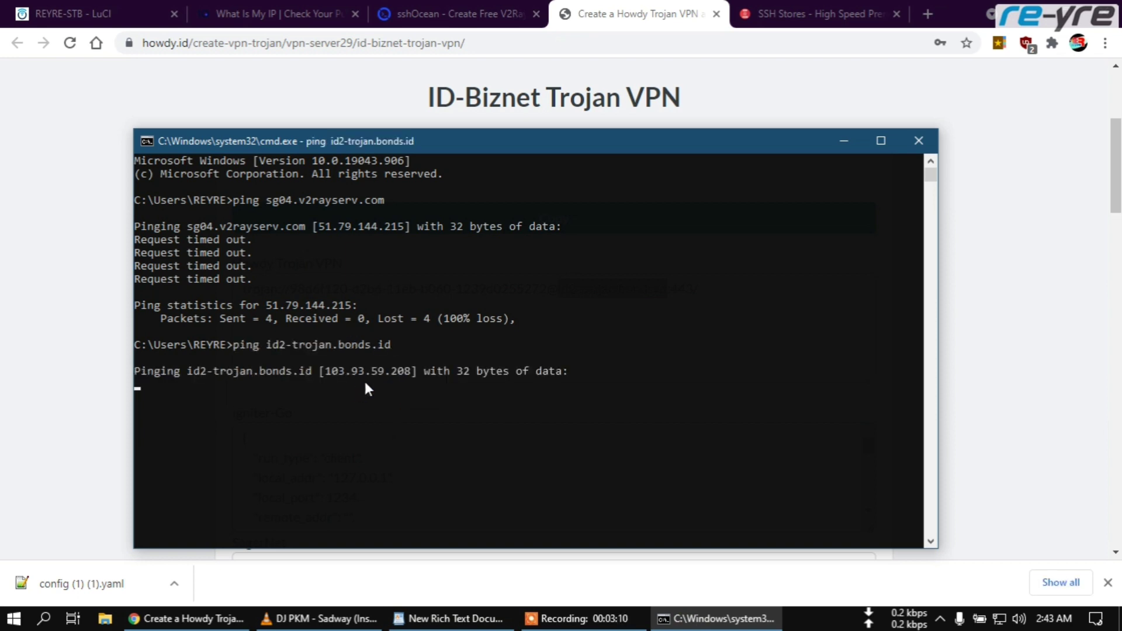
# Step: Copy the IP address 103.93.59.208 from the ping output and paste it into the trojan server's Server Address
pyautogui.moveTo(325, 371); pyautogui.dragTo(412, 375)
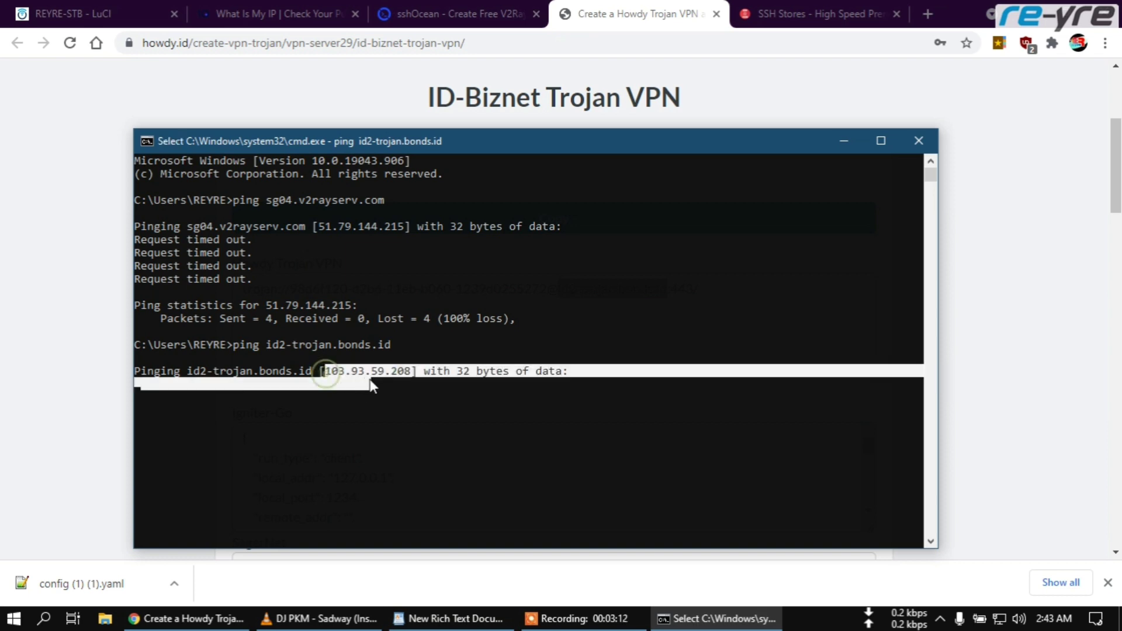
pyautogui.rightClick(404, 372)
pyautogui.click(90, 4)
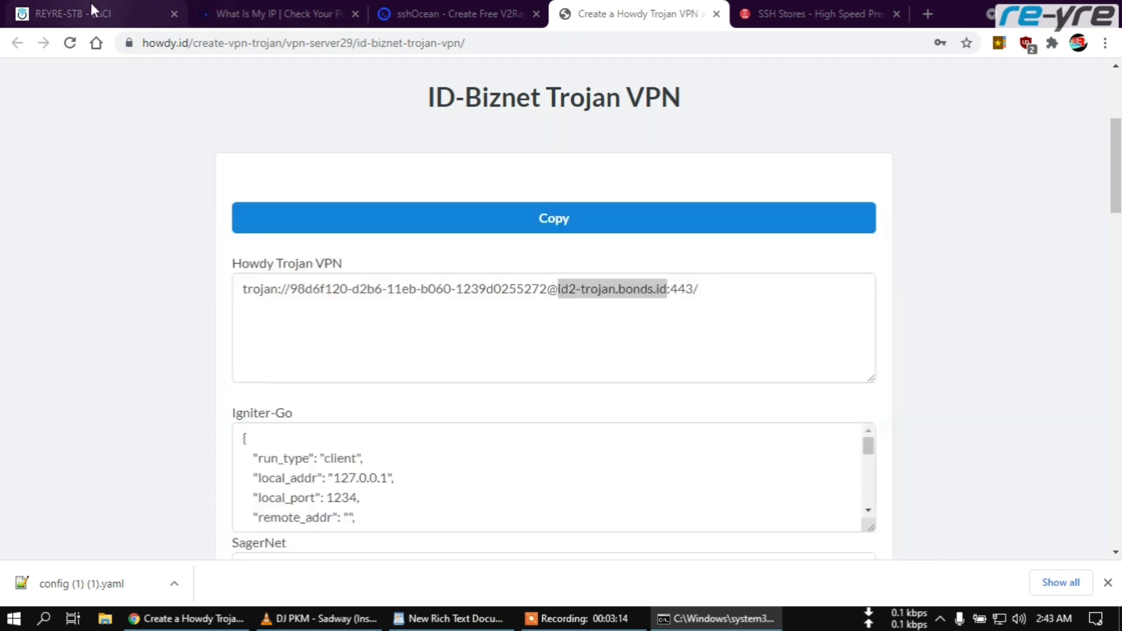
pyautogui.click(443, 367)
pyautogui.hotkey('ctrl', 'v')
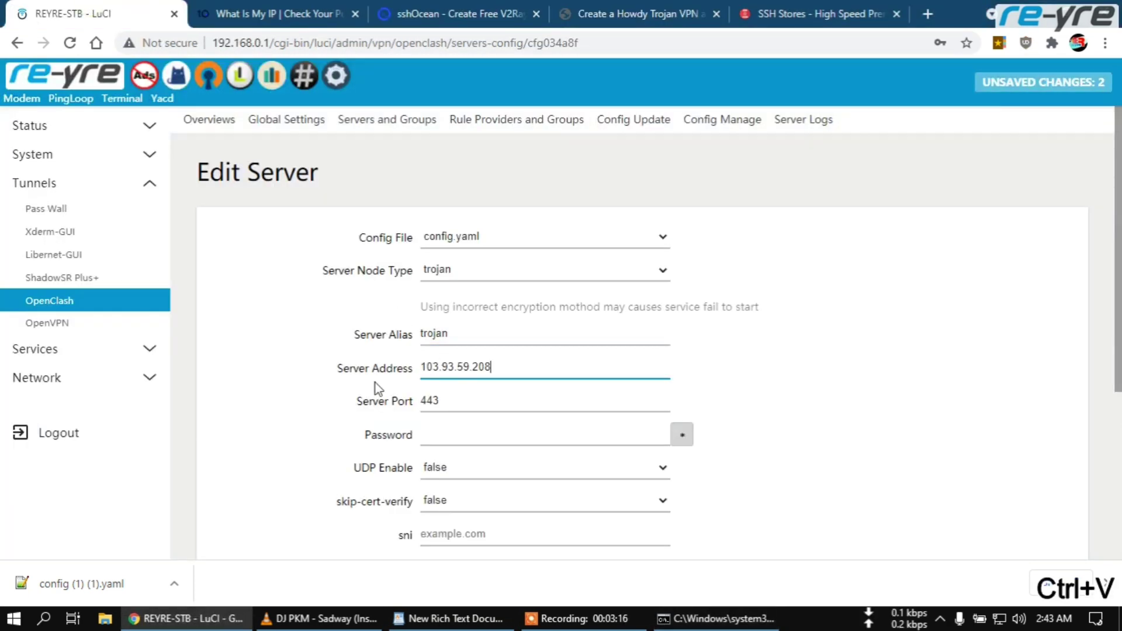
# Step: Check the port in the Howdy Trojan VPN link against the Server Port field in OpenClash
pyautogui.scroll(-1, 350, 327)
pyautogui.click(664, 8)
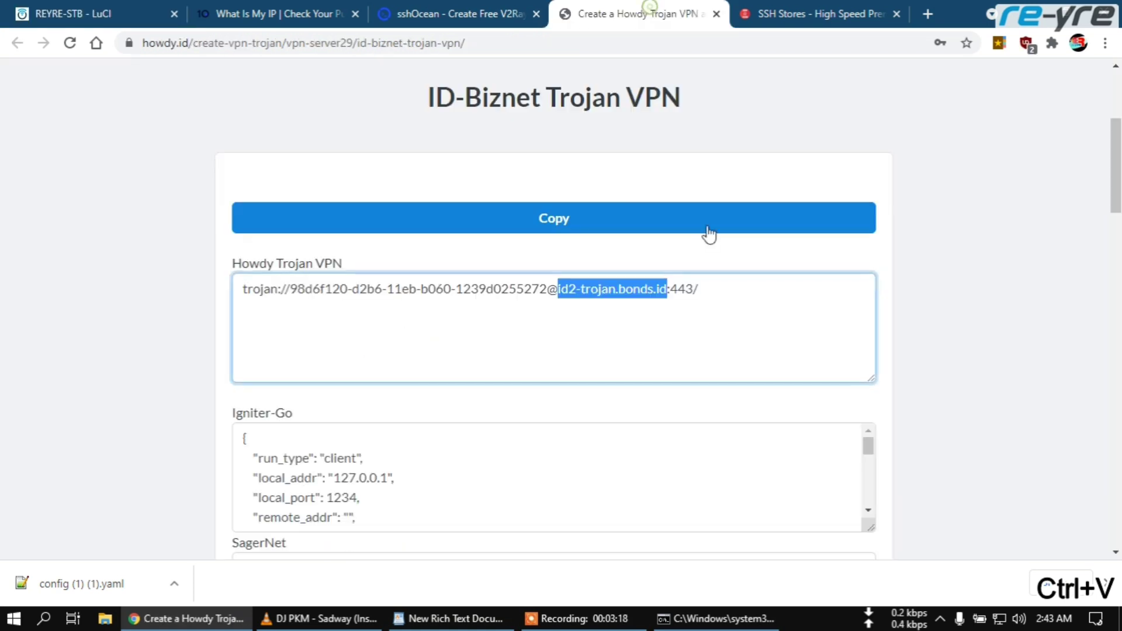
pyautogui.doubleClick(672, 292)
pyautogui.click(90, 13)
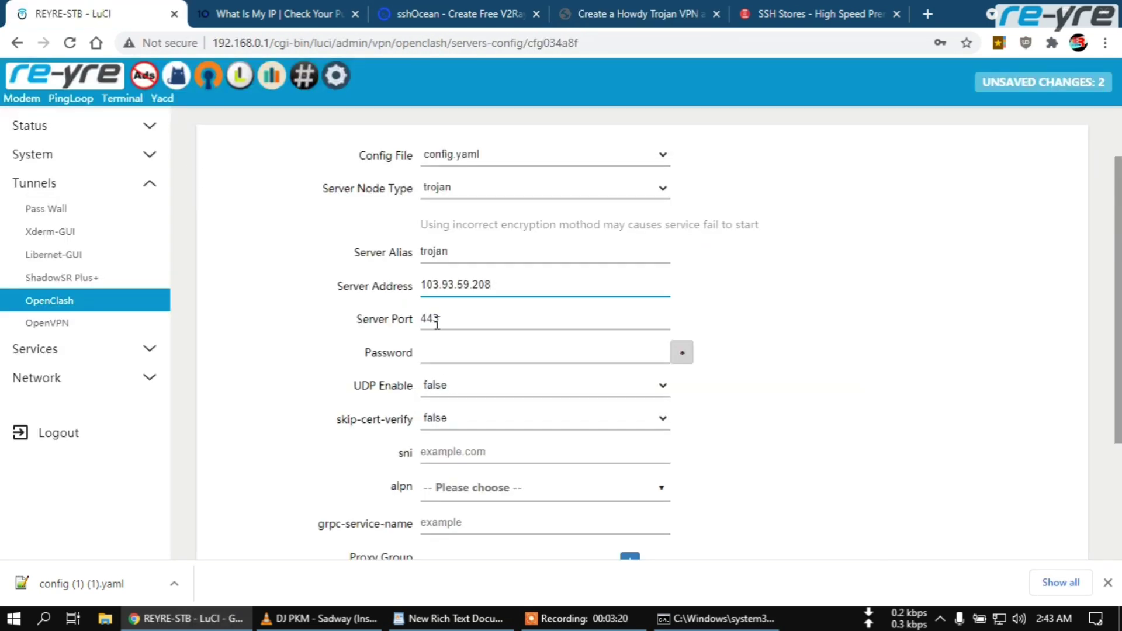
# Step: Copy the password part of the Howdy Trojan VPN link and paste it into the trojan server's Password field
pyautogui.click(628, 13)
pyautogui.moveTo(290, 290); pyautogui.dragTo(545, 303)
pyautogui.hotkey('ctrl', 'c')
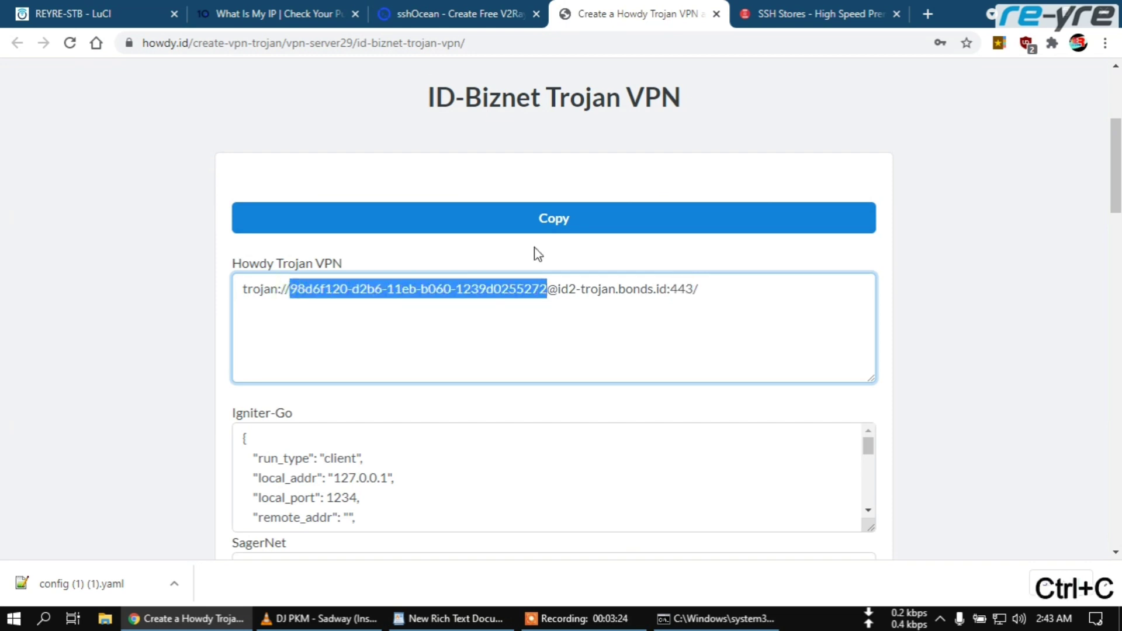
pyautogui.click(65, 7)
pyautogui.click(433, 353)
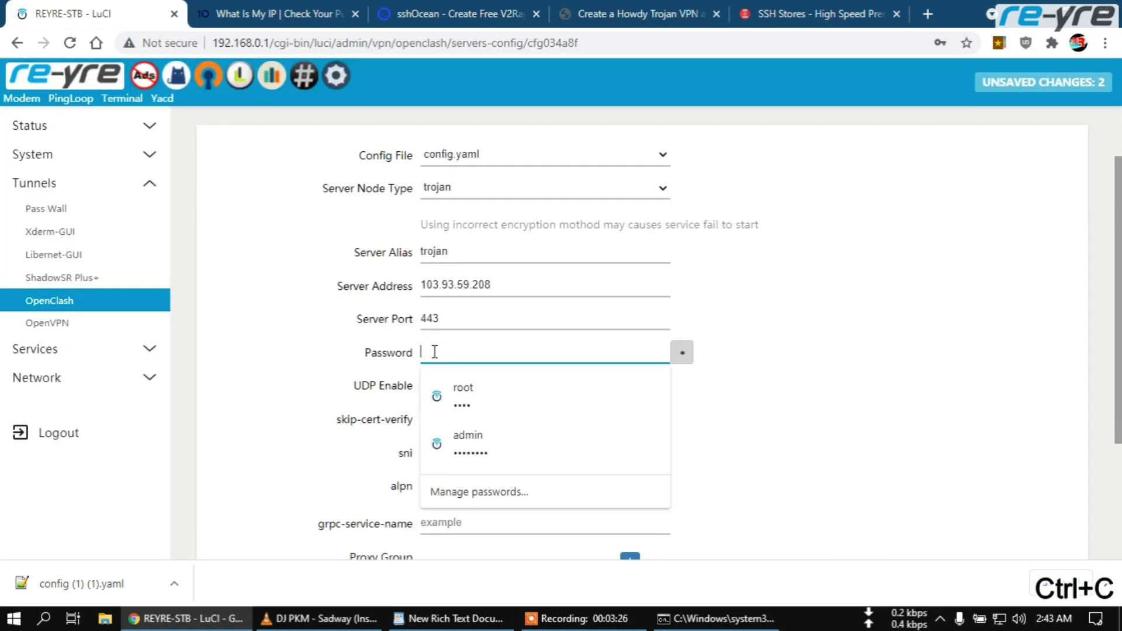
pyautogui.hotkey('ctrl', 'v')
# Step: Set both UDP Enable and skip-cert-verify to true for the trojan server
pyautogui.scroll(-1, 781, 384)
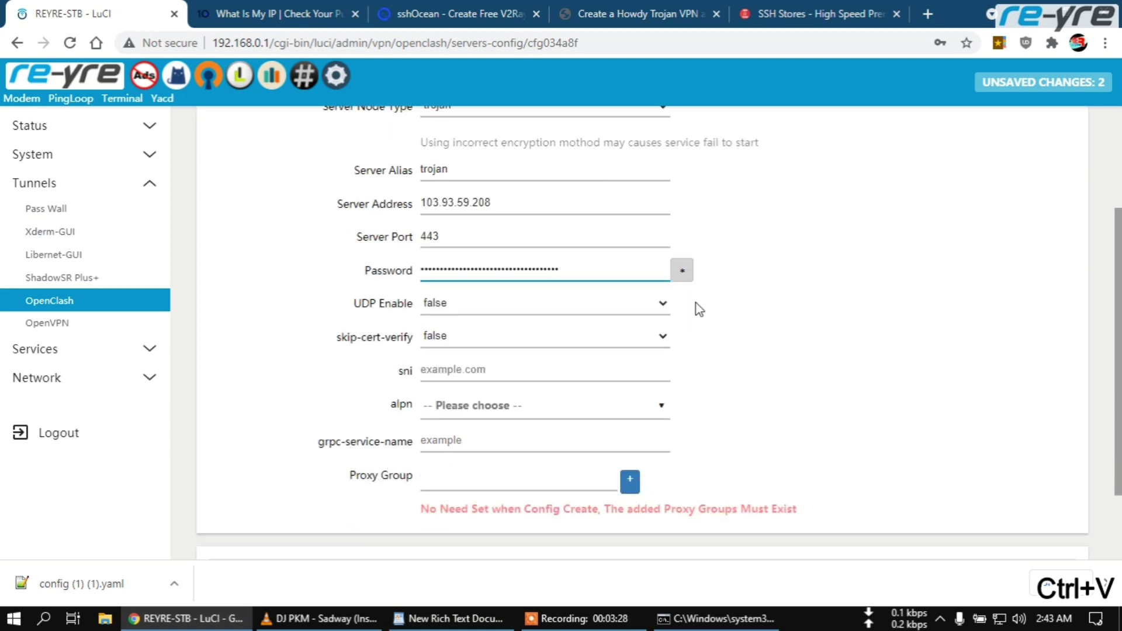
pyautogui.click(660, 304)
pyautogui.click(504, 322)
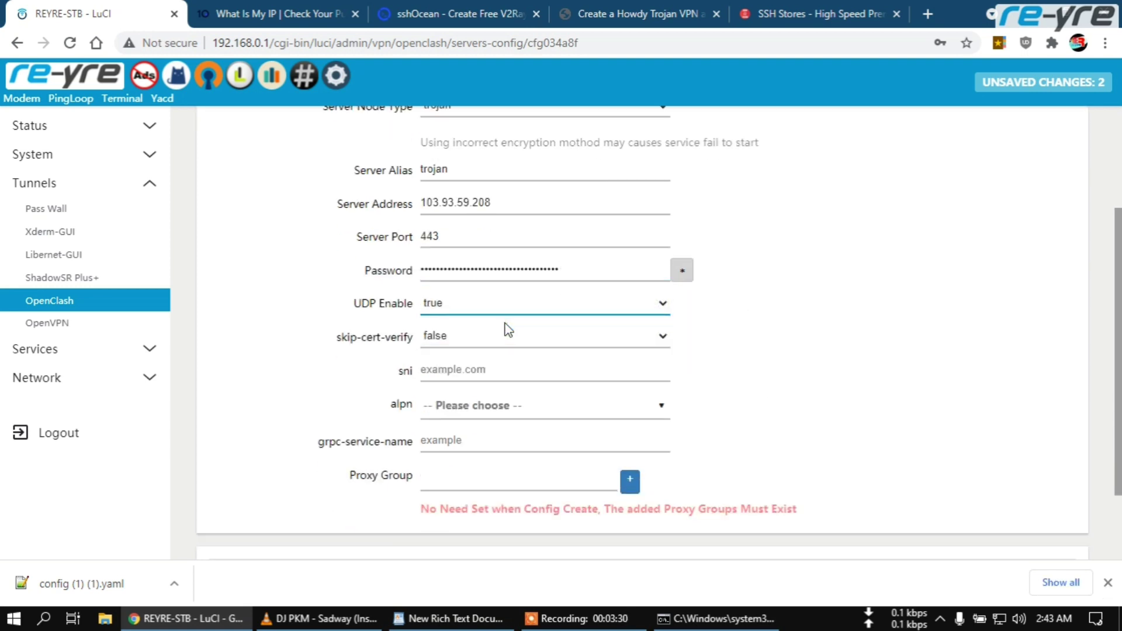
pyautogui.click(472, 332)
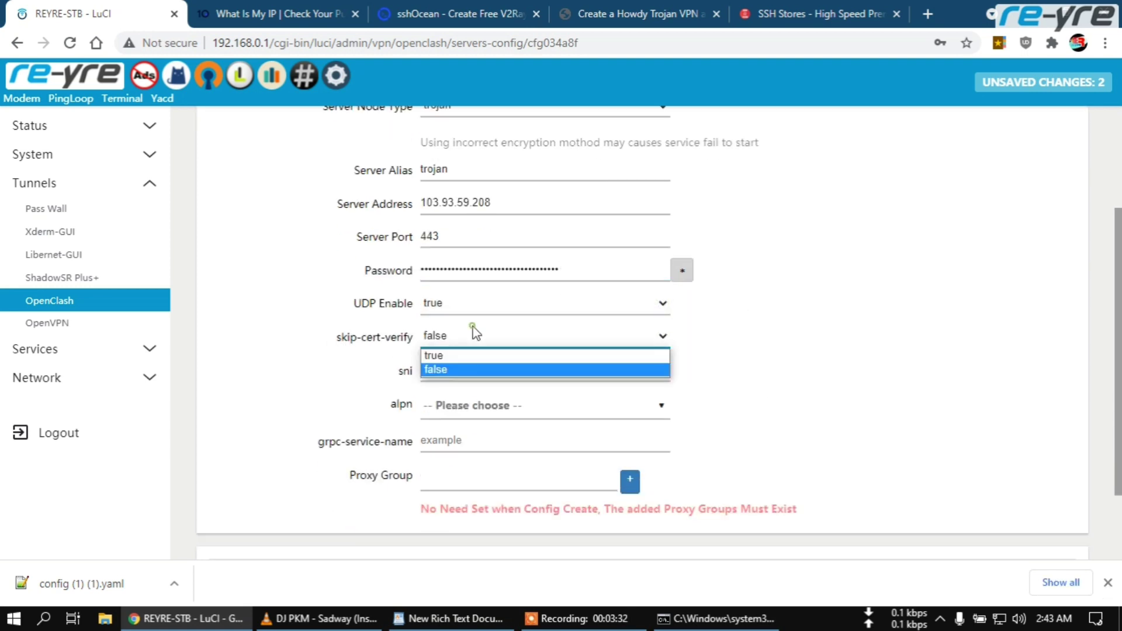
pyautogui.click(456, 356)
# Step: Set the trojan server's sni to bing.com and commit the server configuration
pyautogui.click(445, 372)
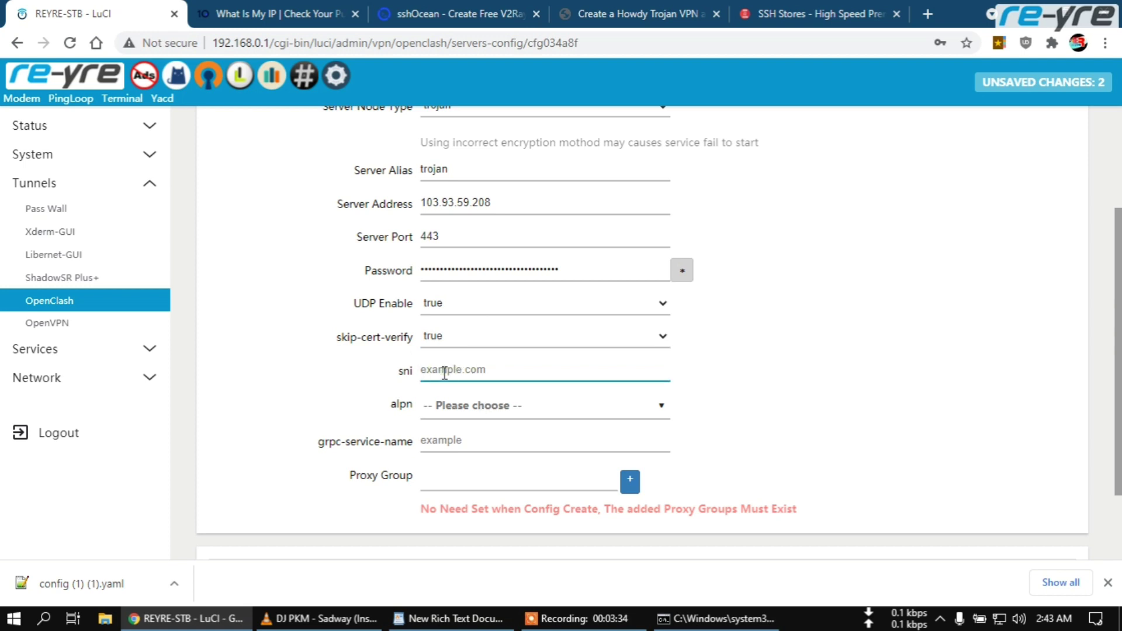
pyautogui.write('bing.com')
pyautogui.scroll(-2, 364, 467)
pyautogui.click(453, 492)
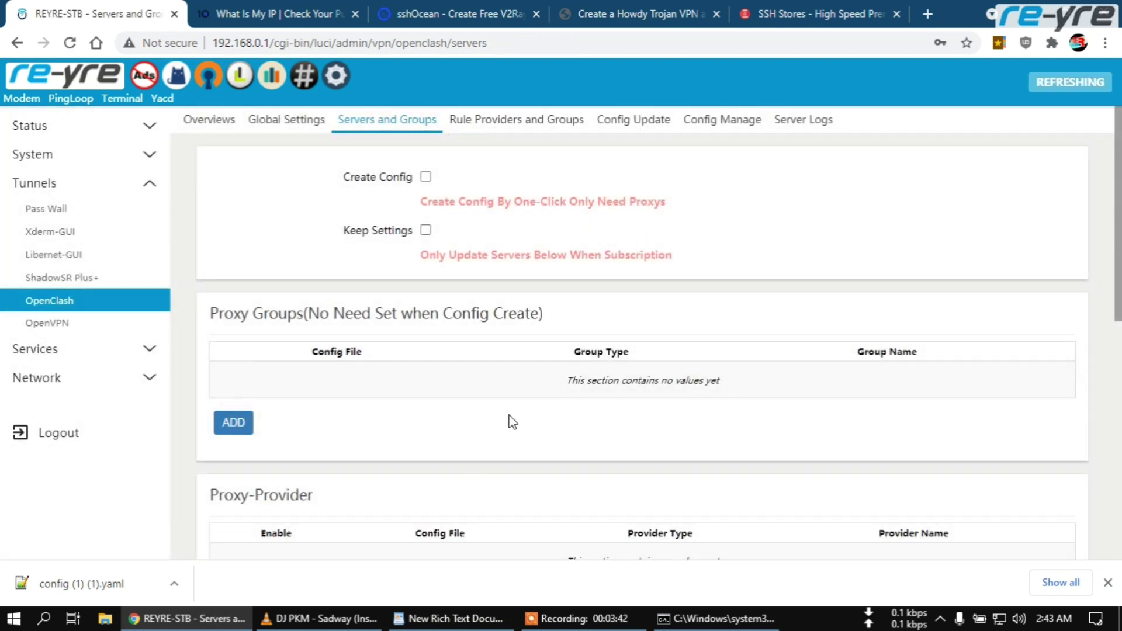
pyautogui.scroll(-5, 513, 422)
pyautogui.scroll(-1, 513, 414)
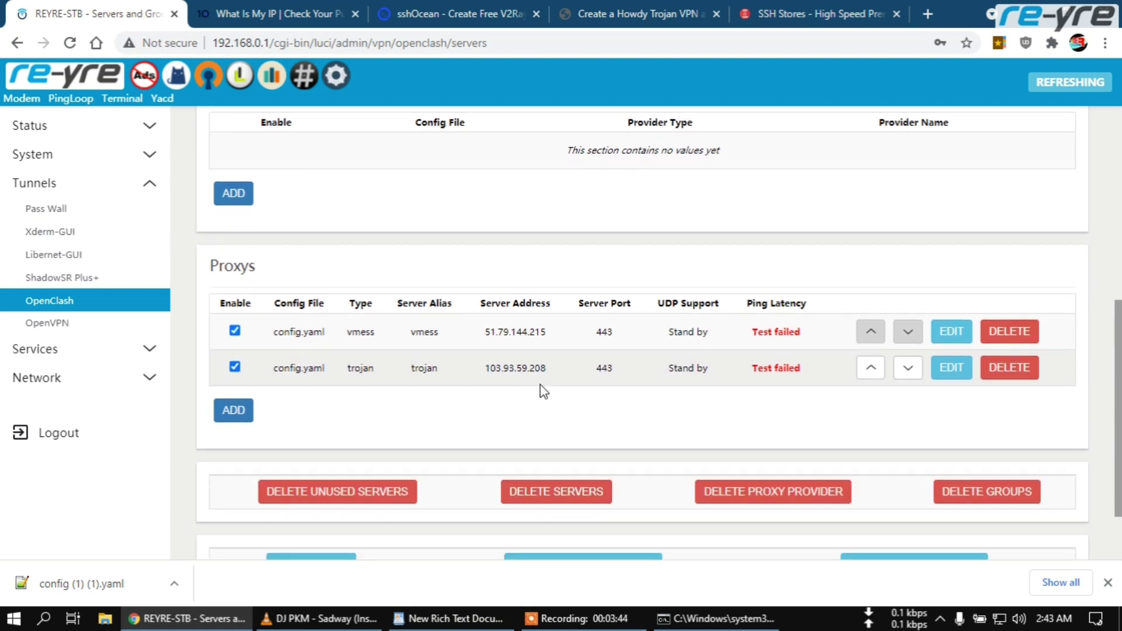
# Step: Switch to the WordPad notes, highlight the -Shadowsocks line, and return to the OpenClash server list
pyautogui.click(433, 614)
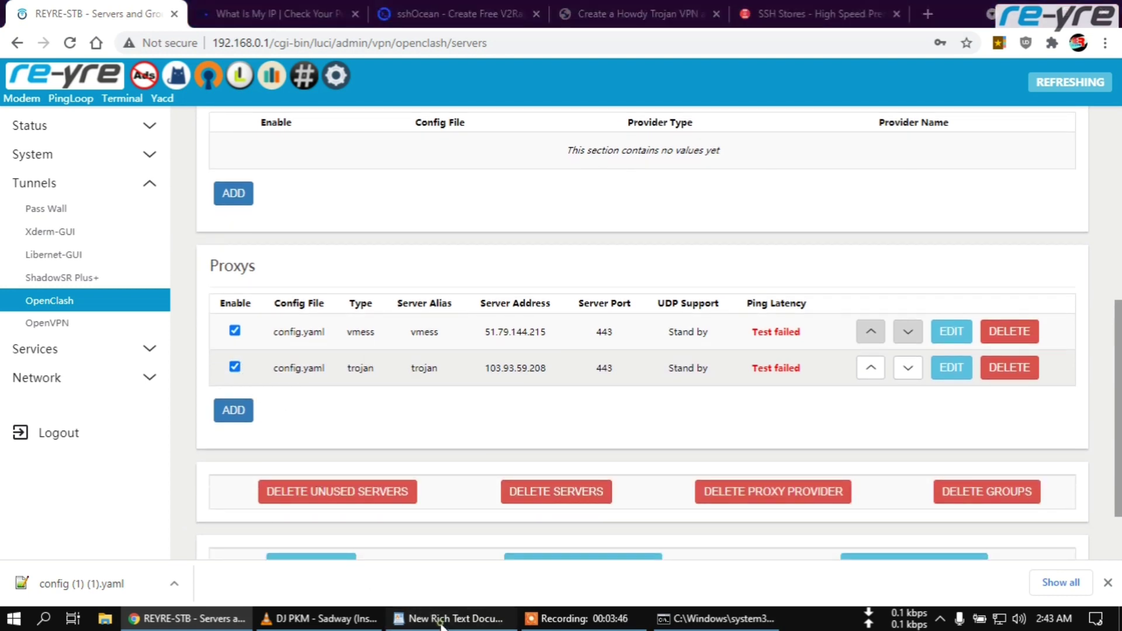
pyautogui.click(234, 346)
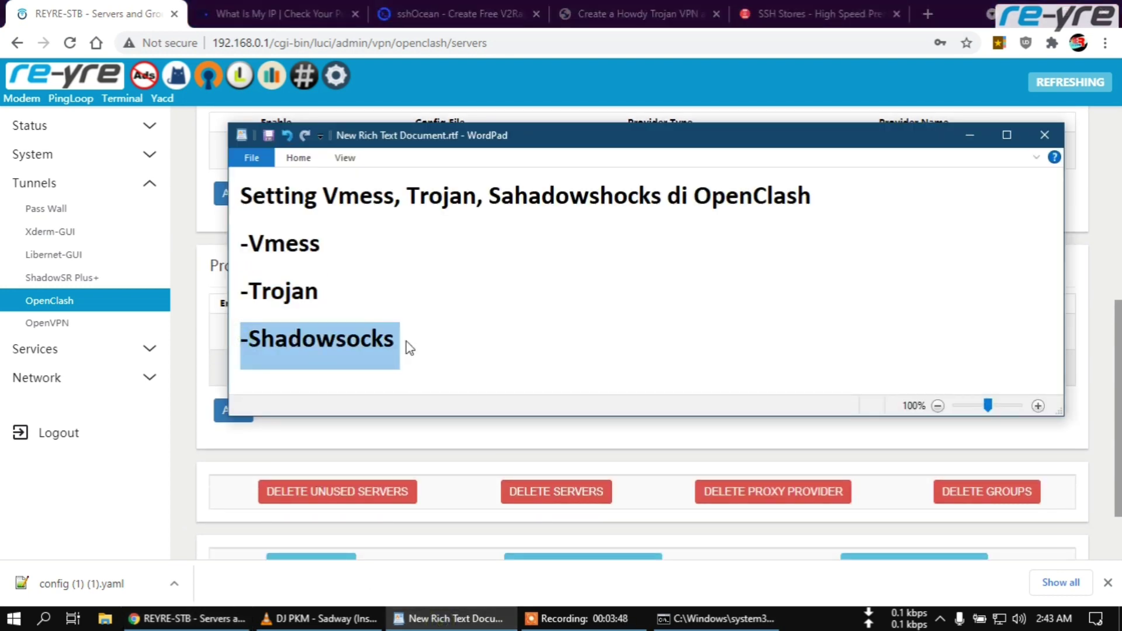
pyautogui.click(198, 472)
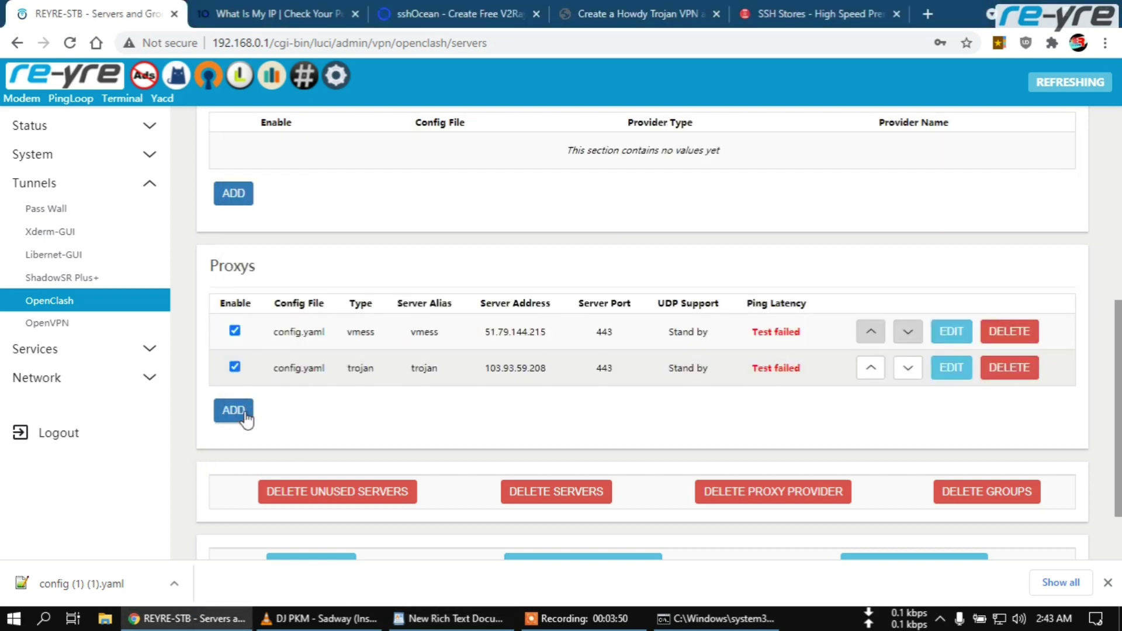
# Step: Add a new proxy server for config.yaml with node type Shadowsocks and the alias shadowsocks
pyautogui.click(245, 414)
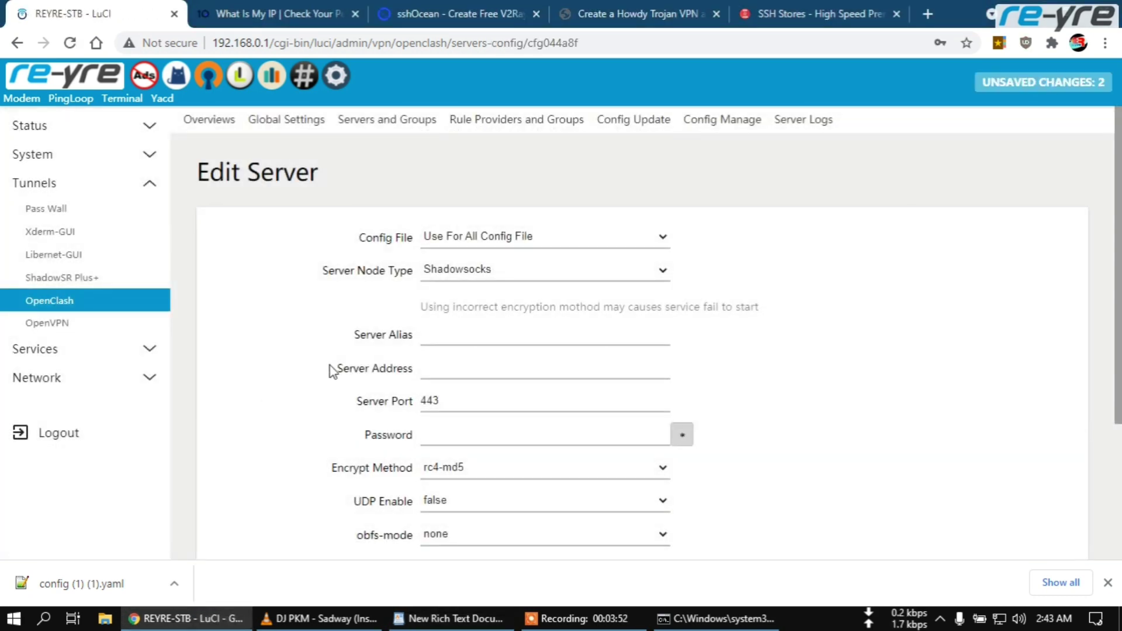
pyautogui.click(468, 238)
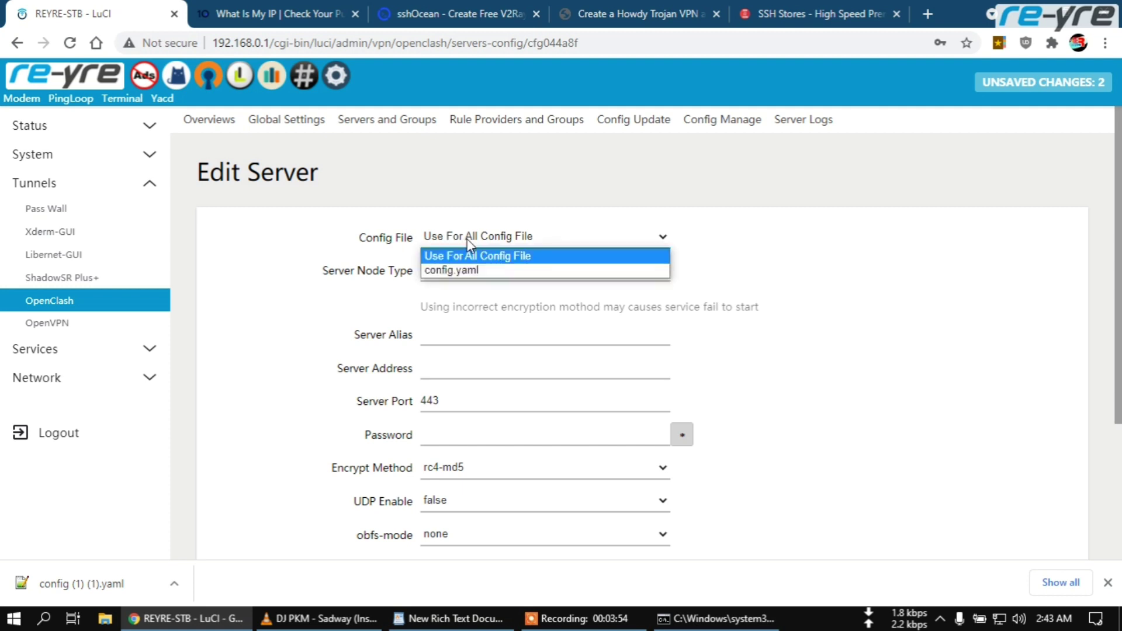
pyautogui.click(469, 271)
pyautogui.click(502, 272)
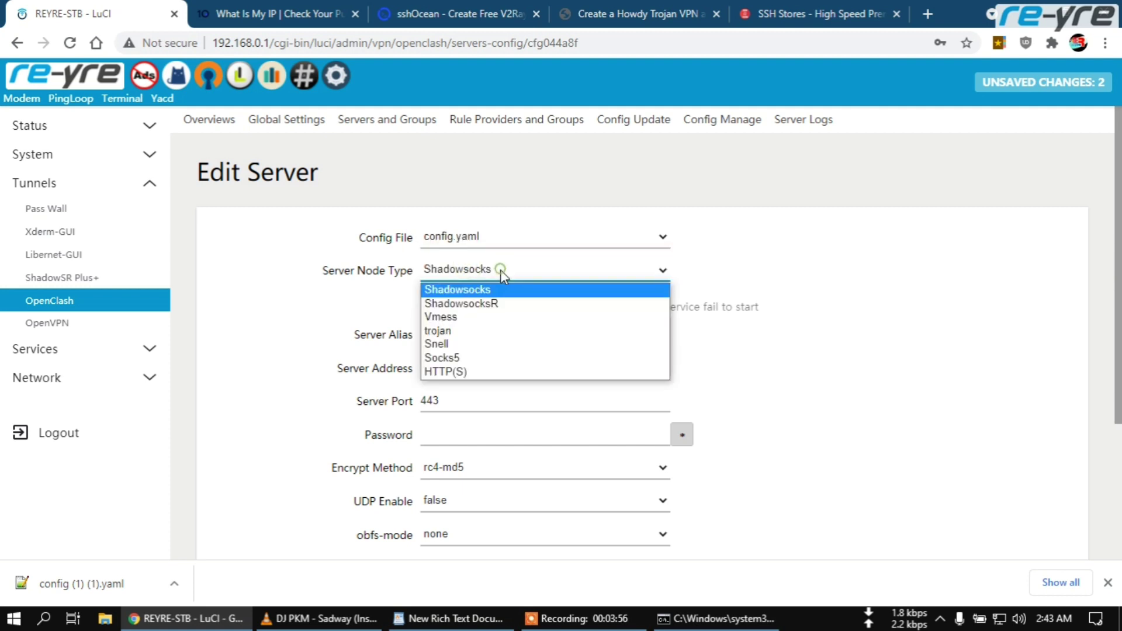
pyautogui.click(483, 290)
pyautogui.click(467, 339)
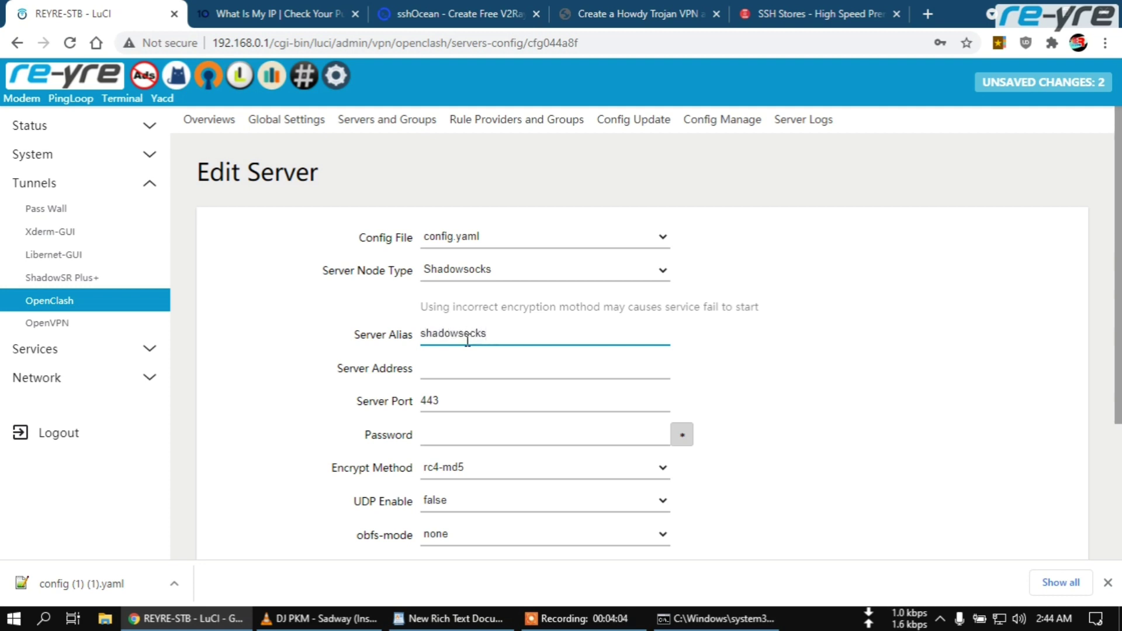
pyautogui.doubleClick(467, 339)
# Step: Copy the server host ss1.sshstores.net from the SSH Stores account details and ping it in the Command Prompt
pyautogui.click(784, 12)
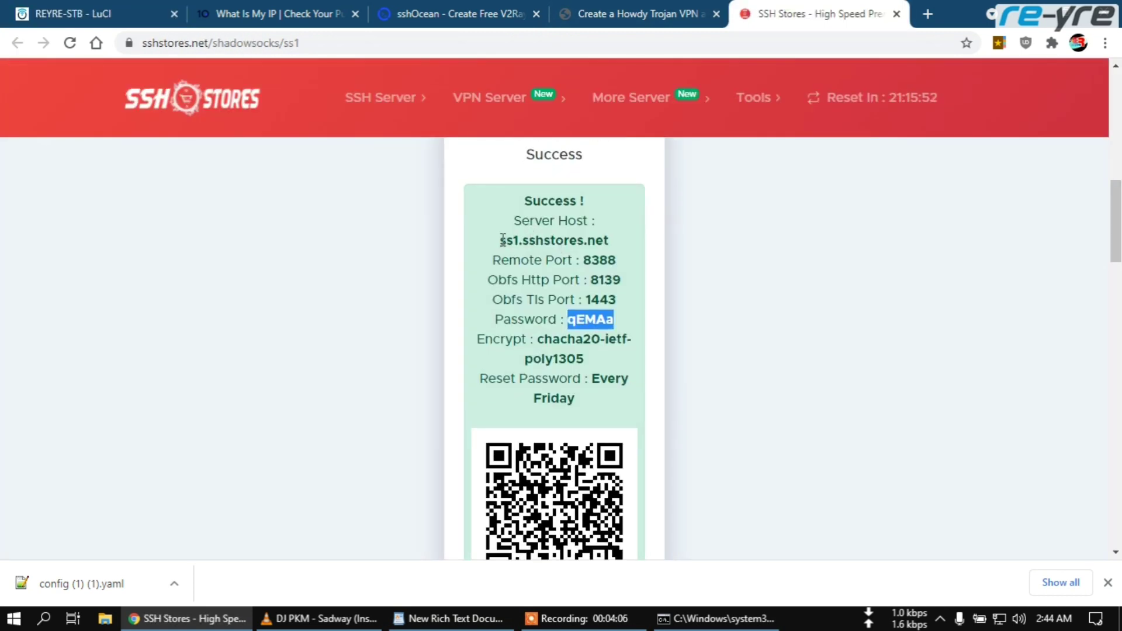
pyautogui.moveTo(502, 241); pyautogui.dragTo(609, 244)
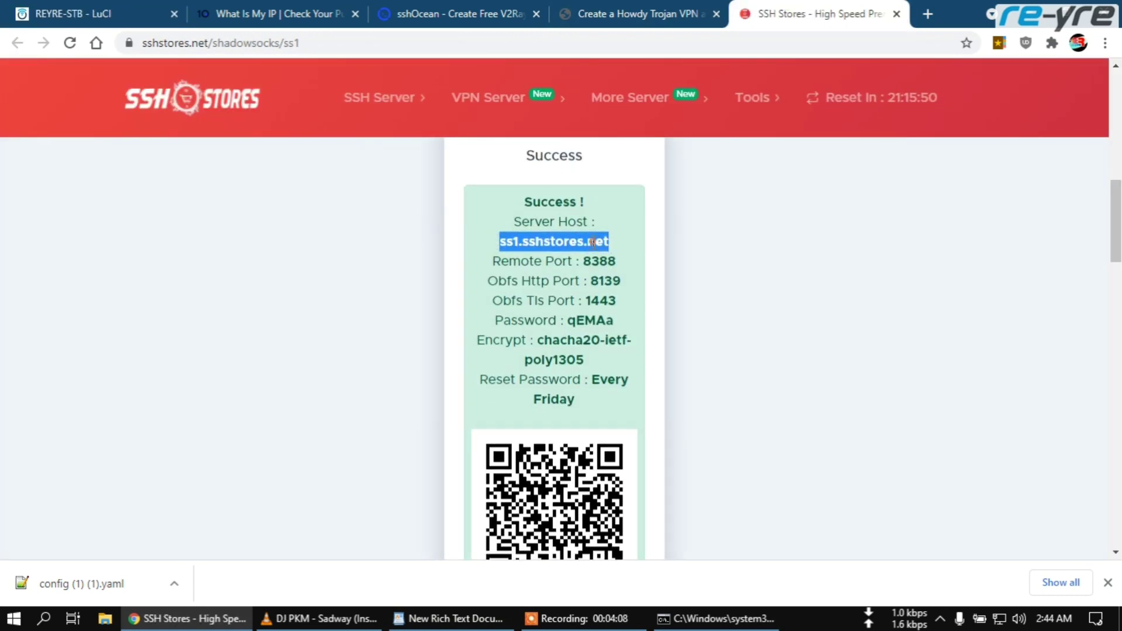
pyautogui.rightClick(592, 242)
pyautogui.click(631, 253)
pyautogui.click(701, 618)
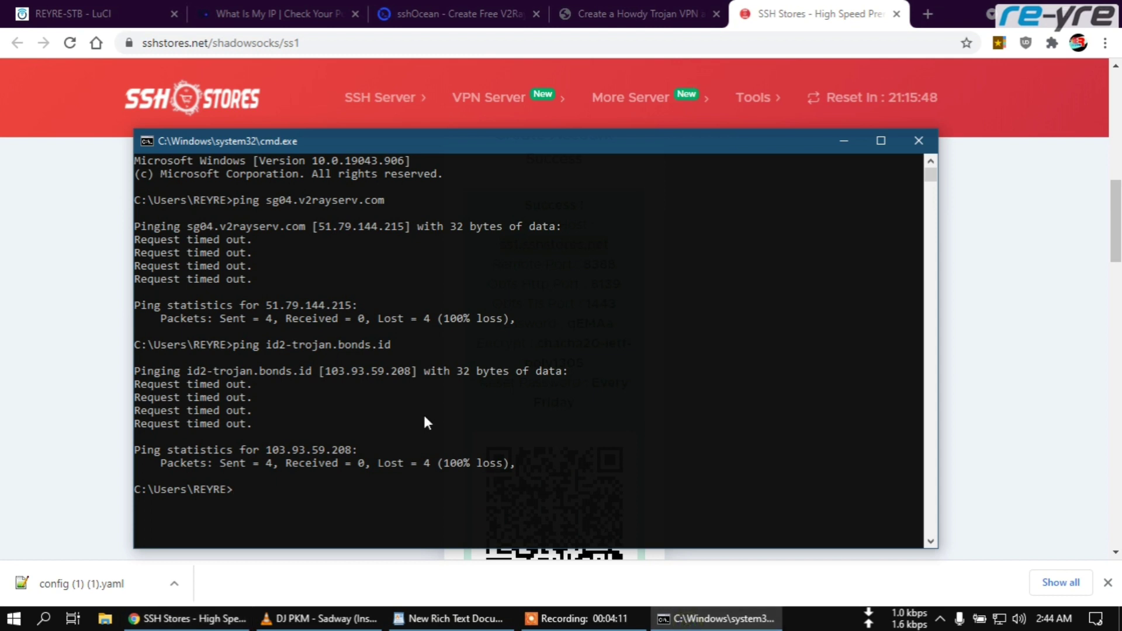
pyautogui.write('ping')
pyautogui.rightClick(375, 505)
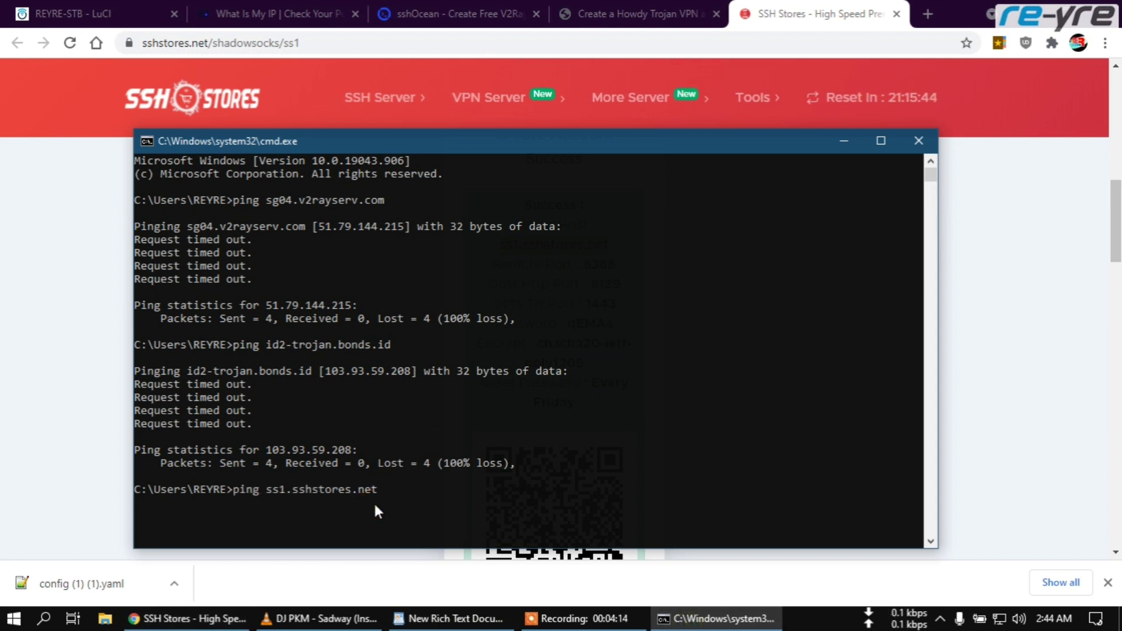
pyautogui.press('Return')
# Step: Copy the IP address 54.169.121.246 from the ping output and paste it into the shadowsocks server's Server Address
pyautogui.moveTo(313, 516); pyautogui.dragTo(401, 519)
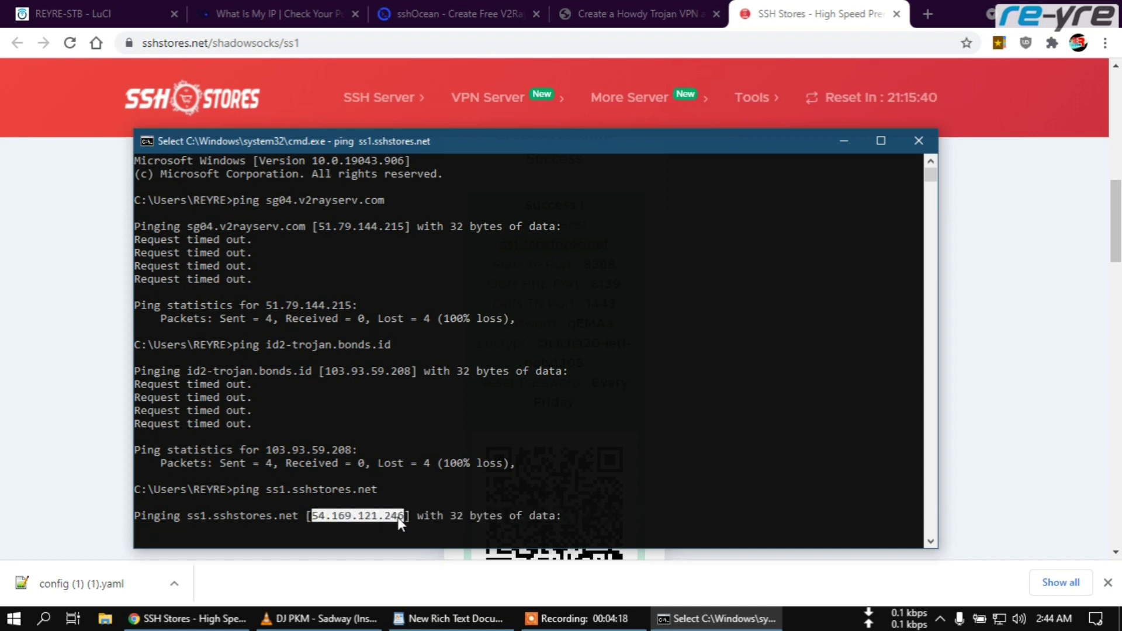
pyautogui.rightClick(401, 519)
pyautogui.click(88, 14)
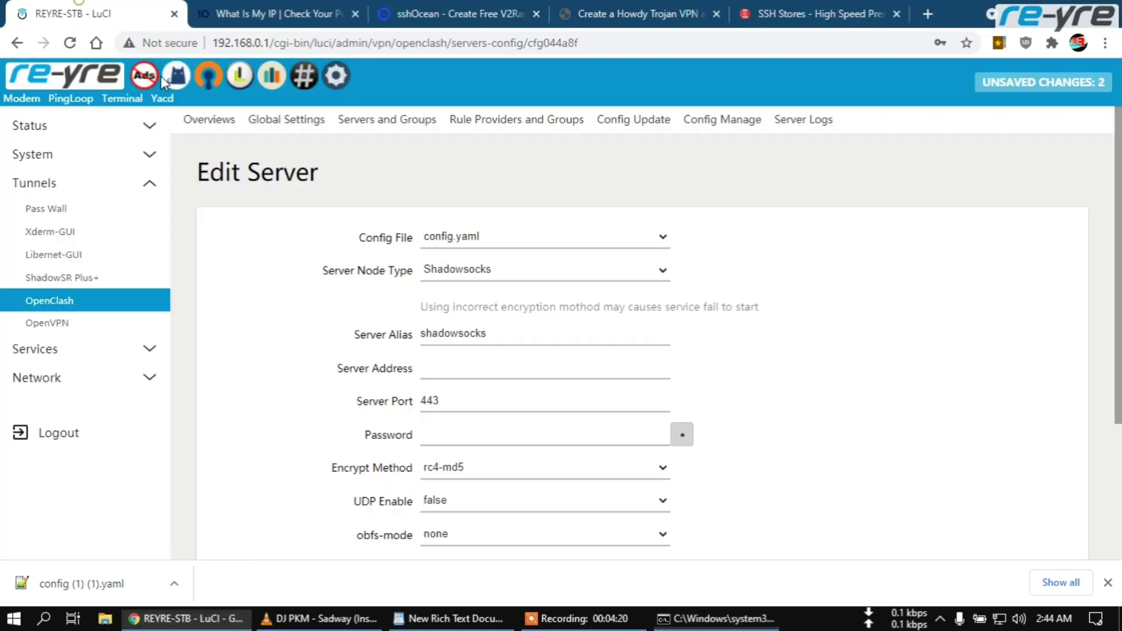
pyautogui.click(514, 376)
pyautogui.hotkey('ctrl', 'v')
# Step: Copy the Obfs Tls Port 1443 from the SSH Stores account details and paste it into the Server Port field
pyautogui.scroll(-2, 509, 359)
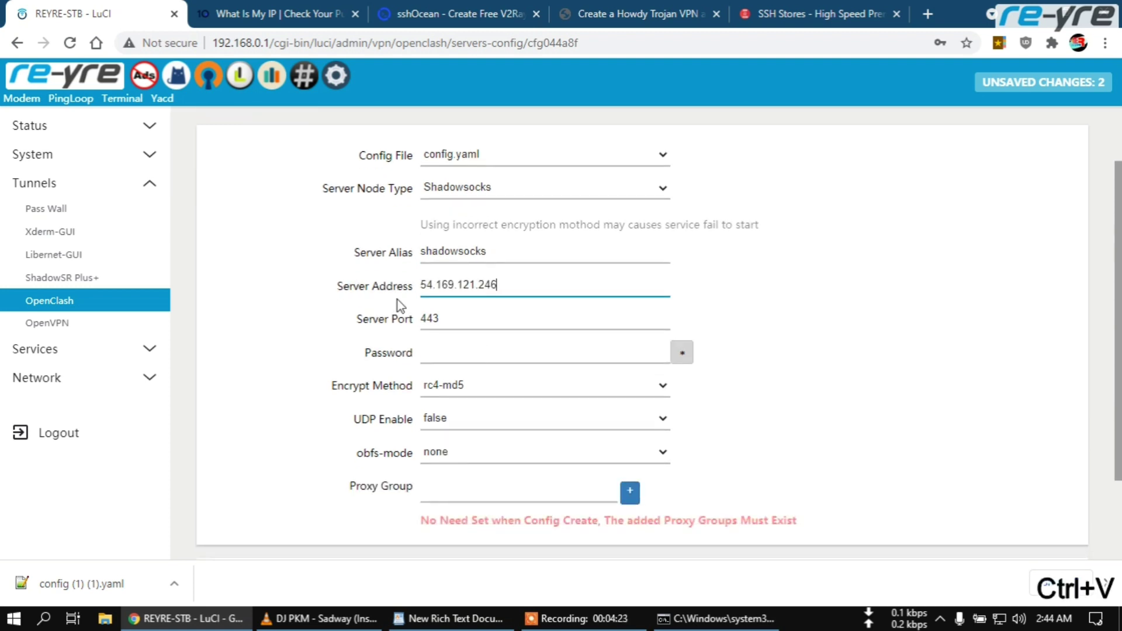
pyautogui.click(818, 14)
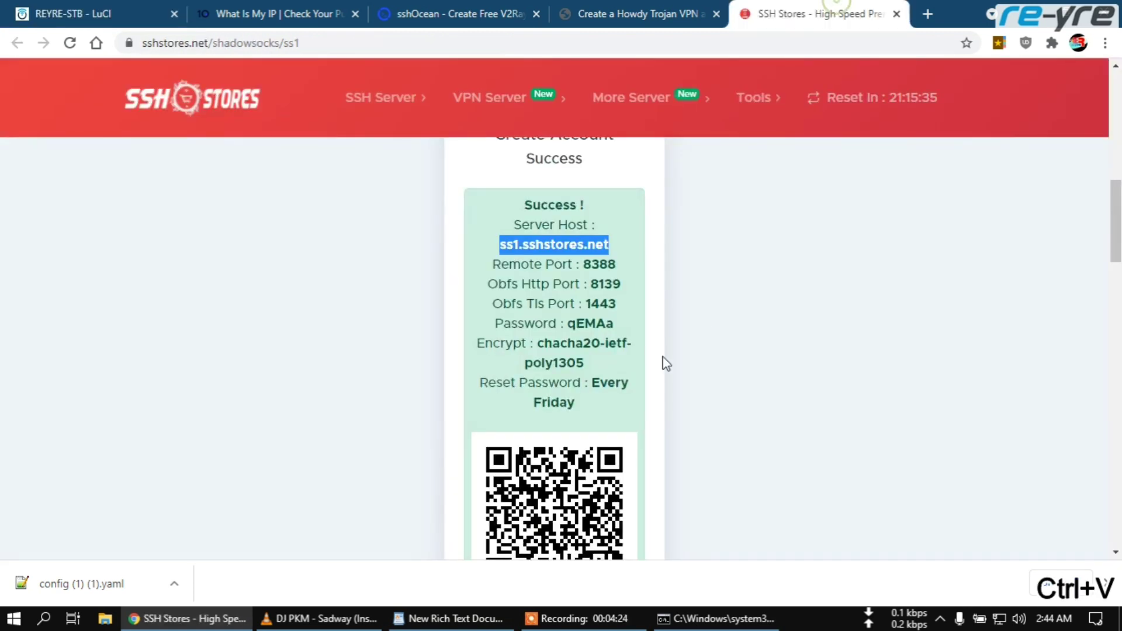
pyautogui.doubleClick(597, 298)
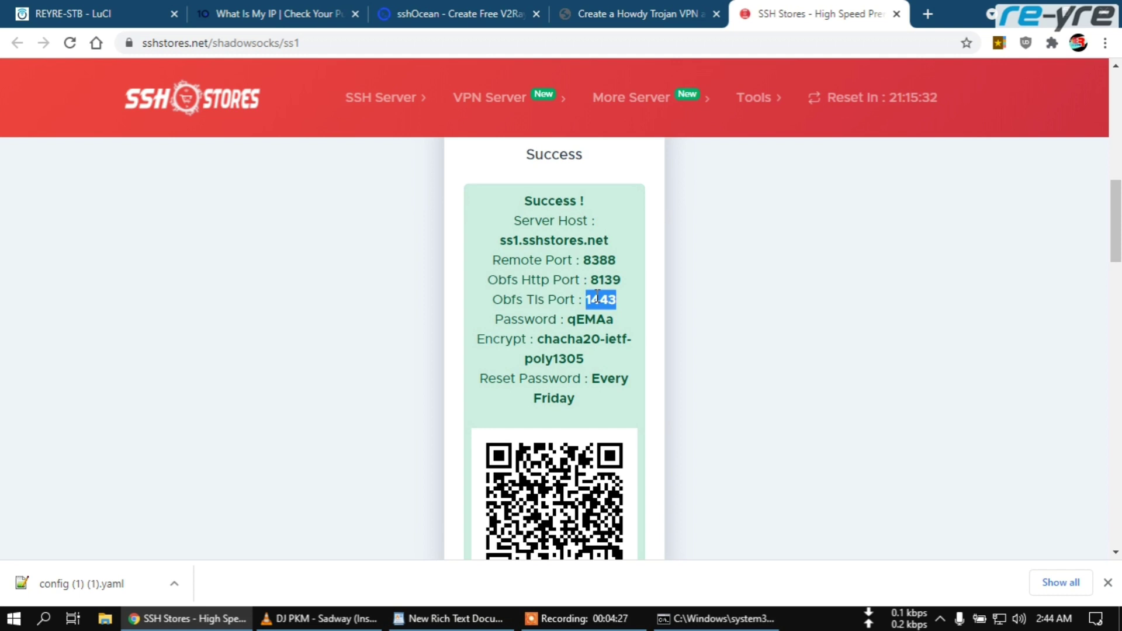
pyautogui.hotkey('ctrl', 'c')
pyautogui.click(39, 8)
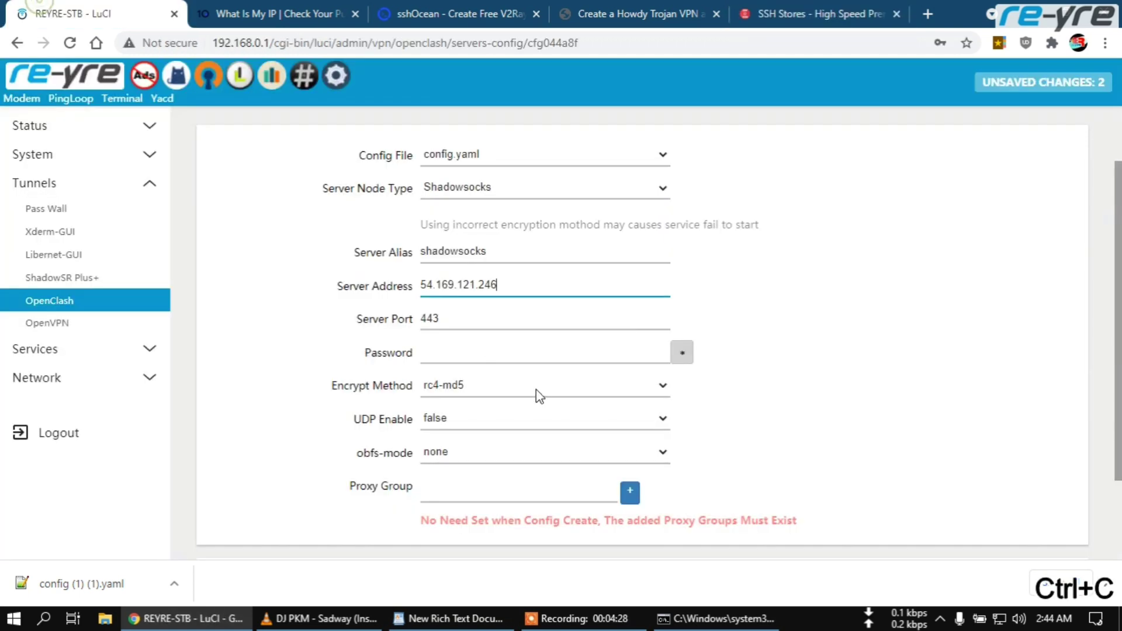
pyautogui.doubleClick(487, 329)
pyautogui.hotkey('ctrl', 'v')
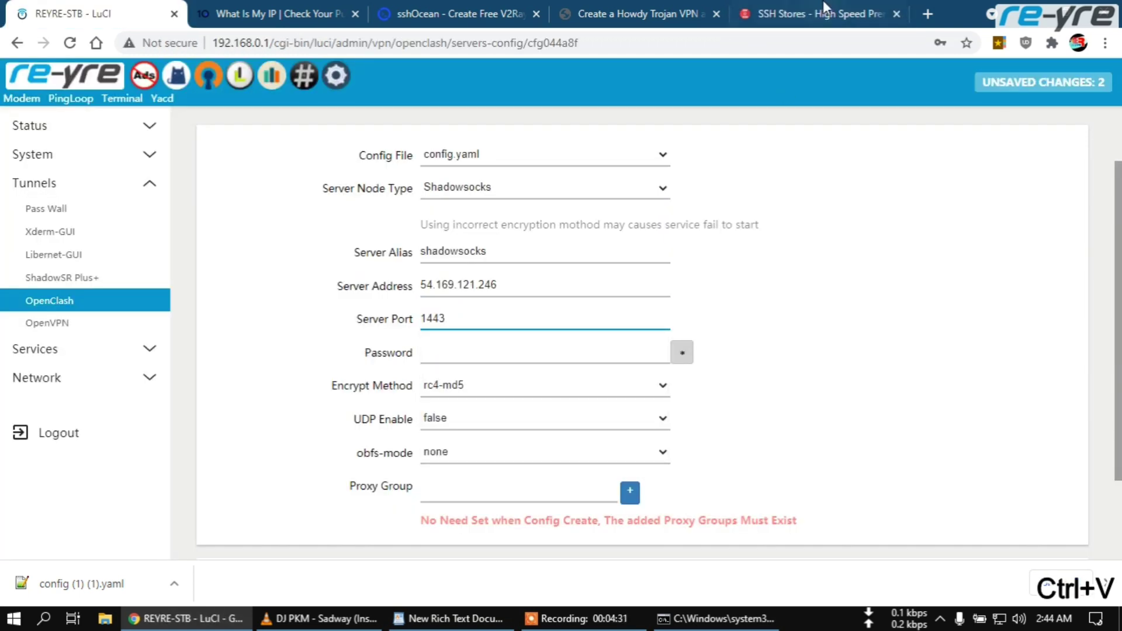
# Step: Copy the account password from the SSH Stores details and paste it into the shadowsocks server's Password field
pyautogui.click(824, 8)
pyautogui.doubleClick(594, 320)
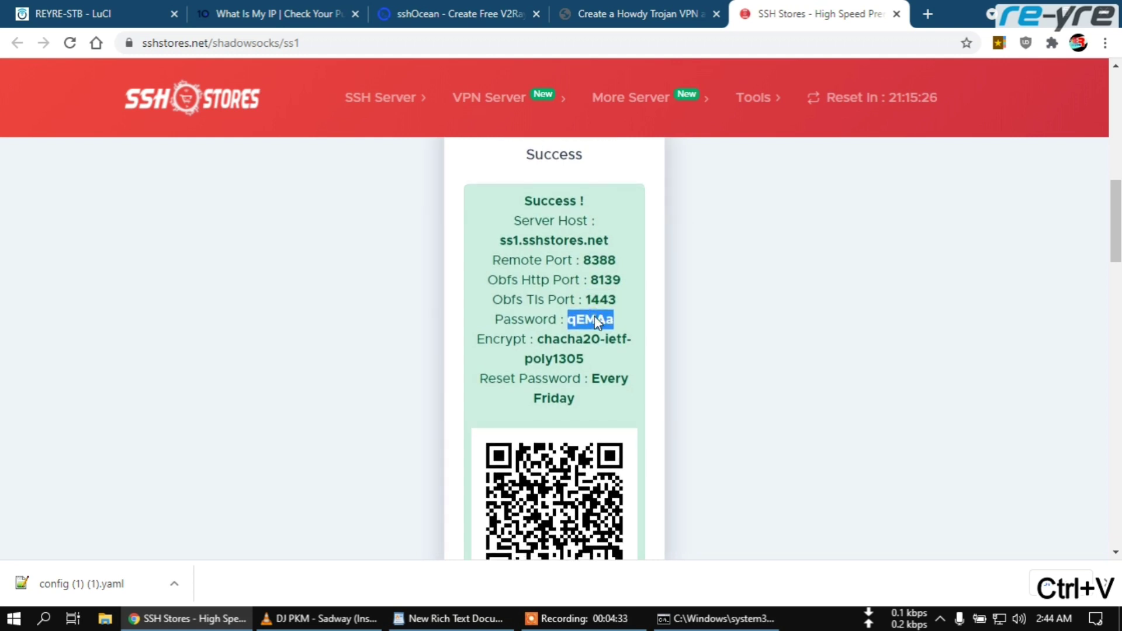
pyautogui.hotkey('ctrl', 'c')
pyautogui.click(146, 12)
pyautogui.click(473, 350)
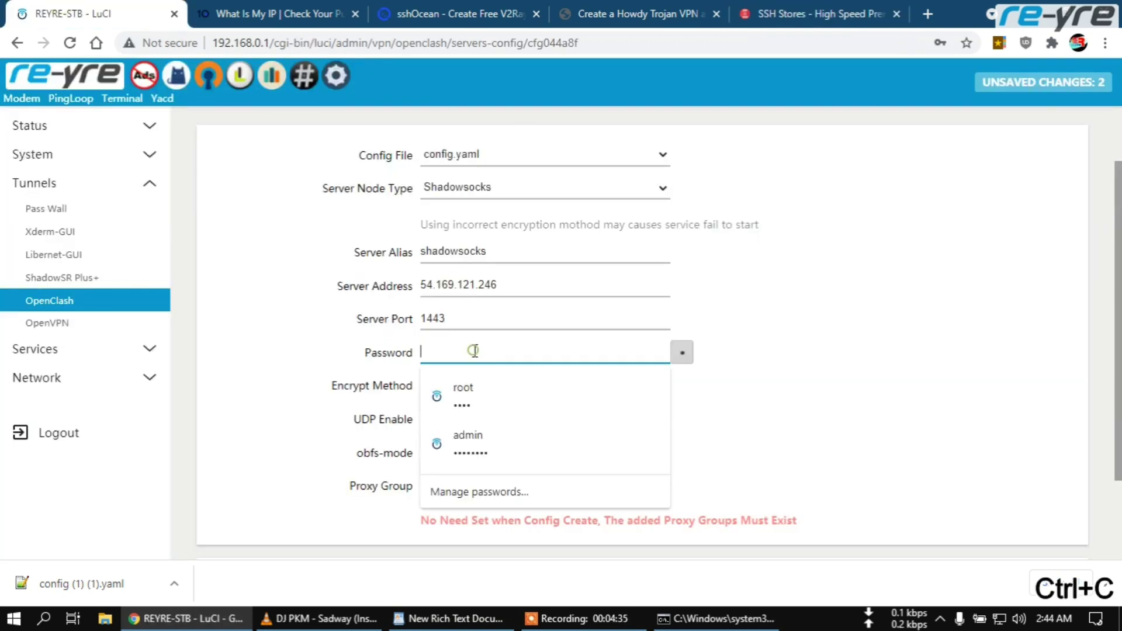
pyautogui.hotkey('ctrl', 'v')
# Step: Check the encryption in the SSH Stores account details and set the Encrypt Method to chacha20-ietf-poly1305
pyautogui.click(821, 12)
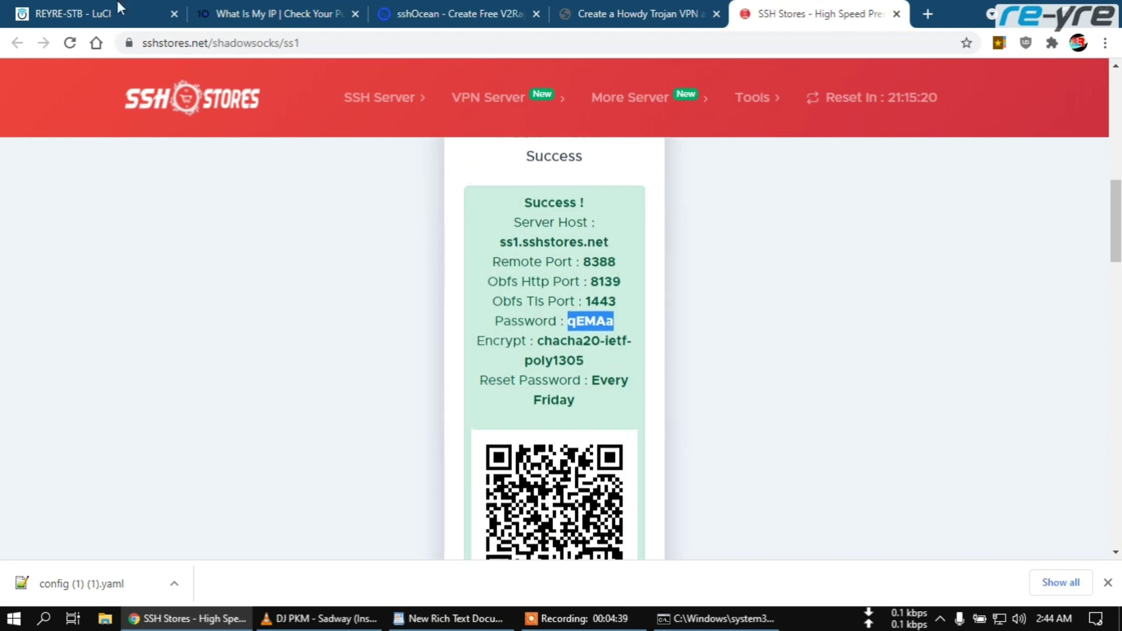
pyautogui.click(94, 13)
pyautogui.click(545, 385)
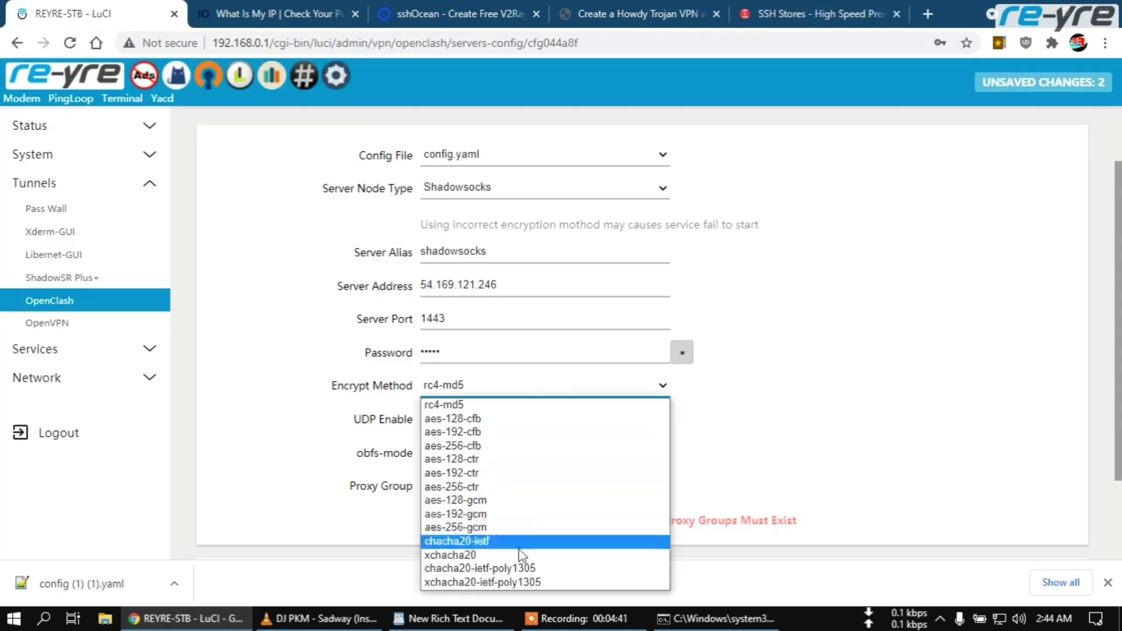
pyautogui.click(521, 567)
# Step: Set UDP Enable to true and obfs-mode to tls for the shadowsocks server
pyautogui.scroll(-2, 810, 420)
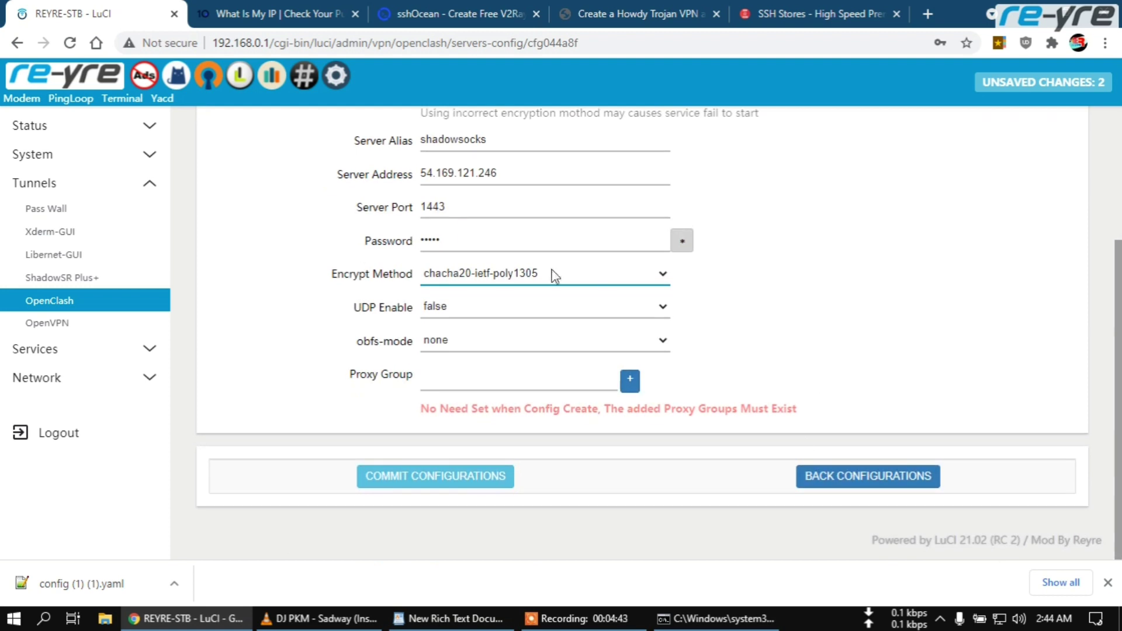
pyautogui.click(442, 307)
pyautogui.click(449, 327)
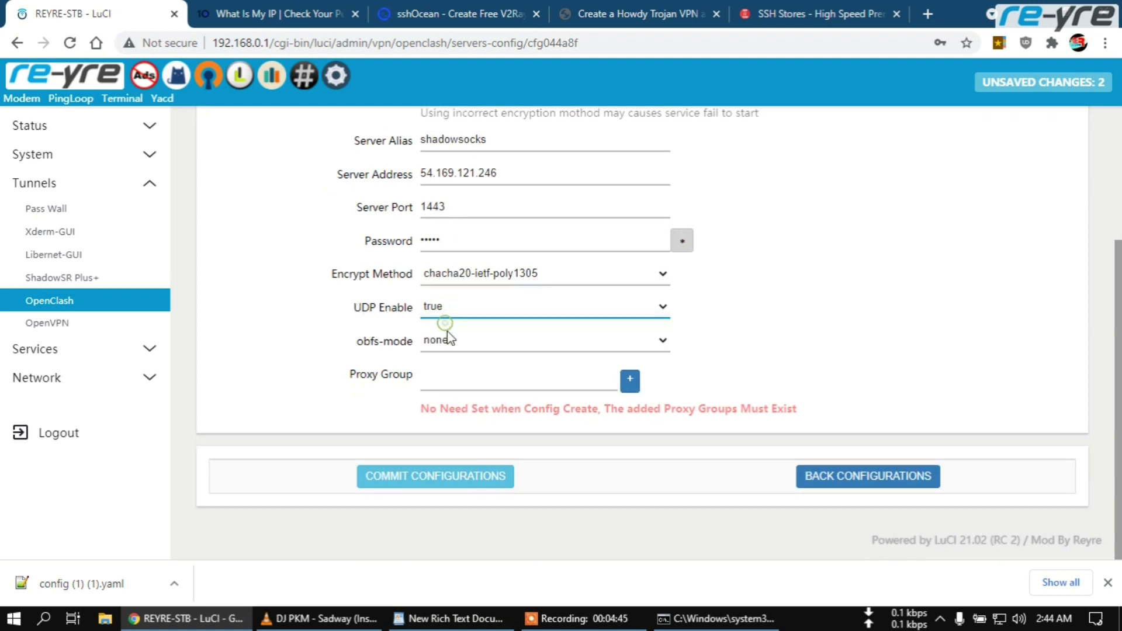
pyautogui.click(454, 342)
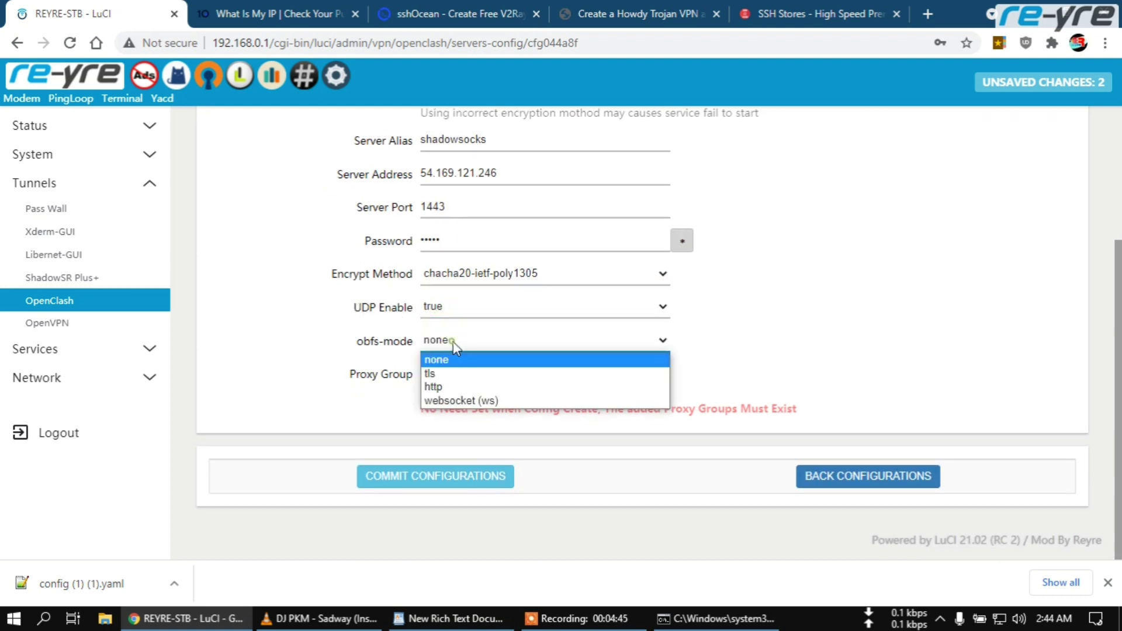
pyautogui.click(437, 371)
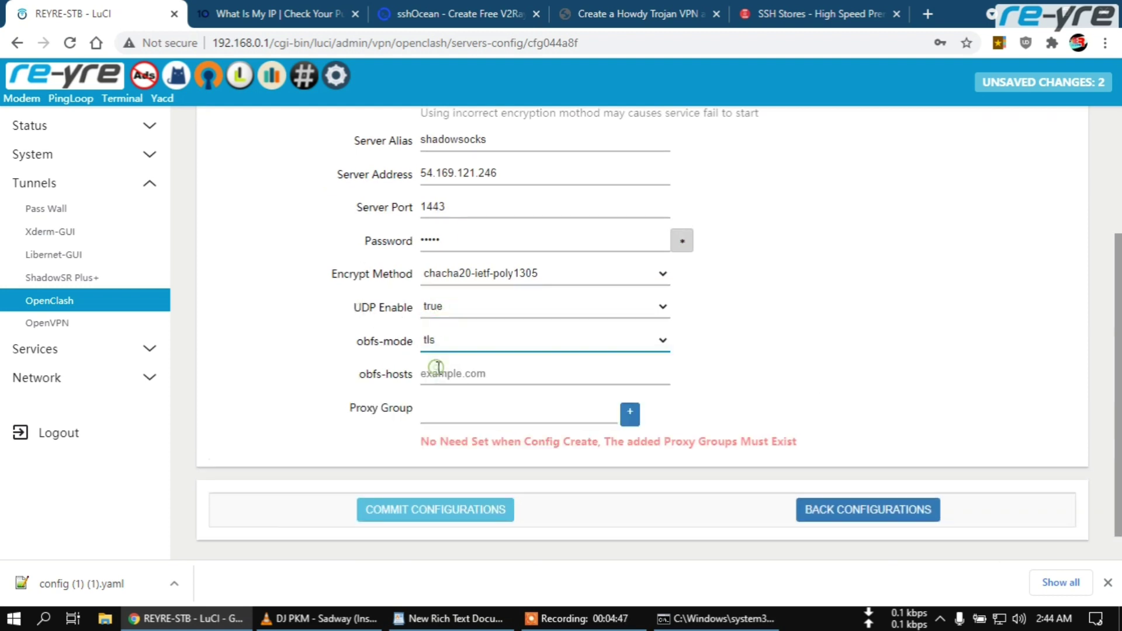
# Step: Set obfs-hosts to bing.com and commit the shadowsocks server configuration
pyautogui.click(468, 372)
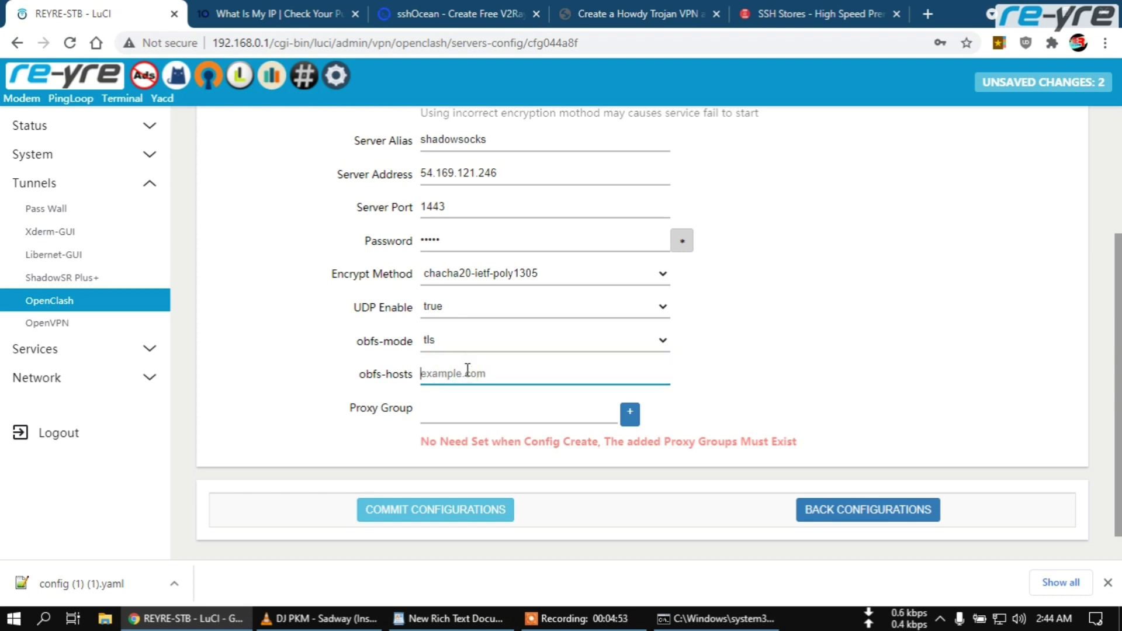
pyautogui.write('bing.com')
pyautogui.click(465, 511)
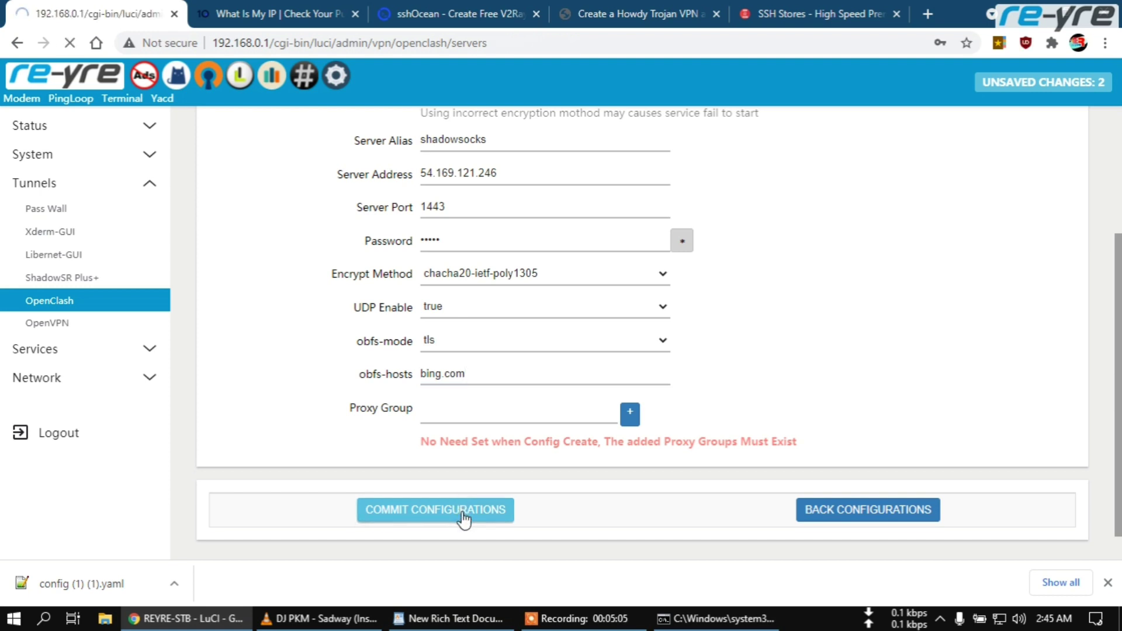
pyautogui.scroll(-6, 649, 345)
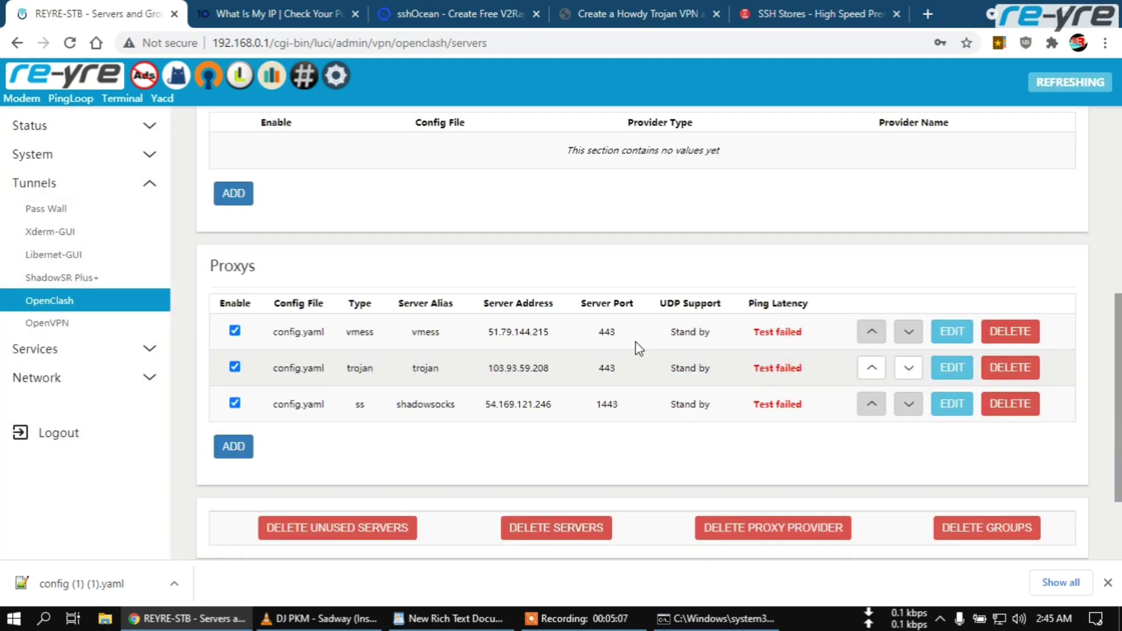
# Step: Check the types of the three listed proxies, then commit and apply the configurations in Servers and Groups
pyautogui.doubleClick(349, 334)
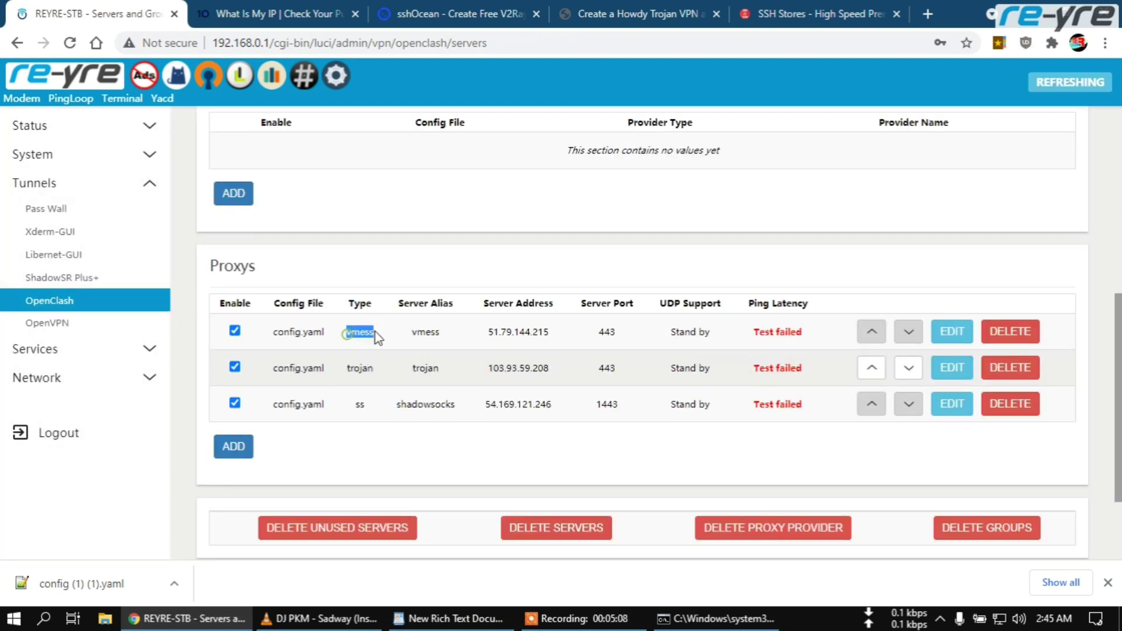
pyautogui.doubleClick(354, 368)
pyautogui.doubleClick(358, 405)
pyautogui.scroll(-2, 359, 404)
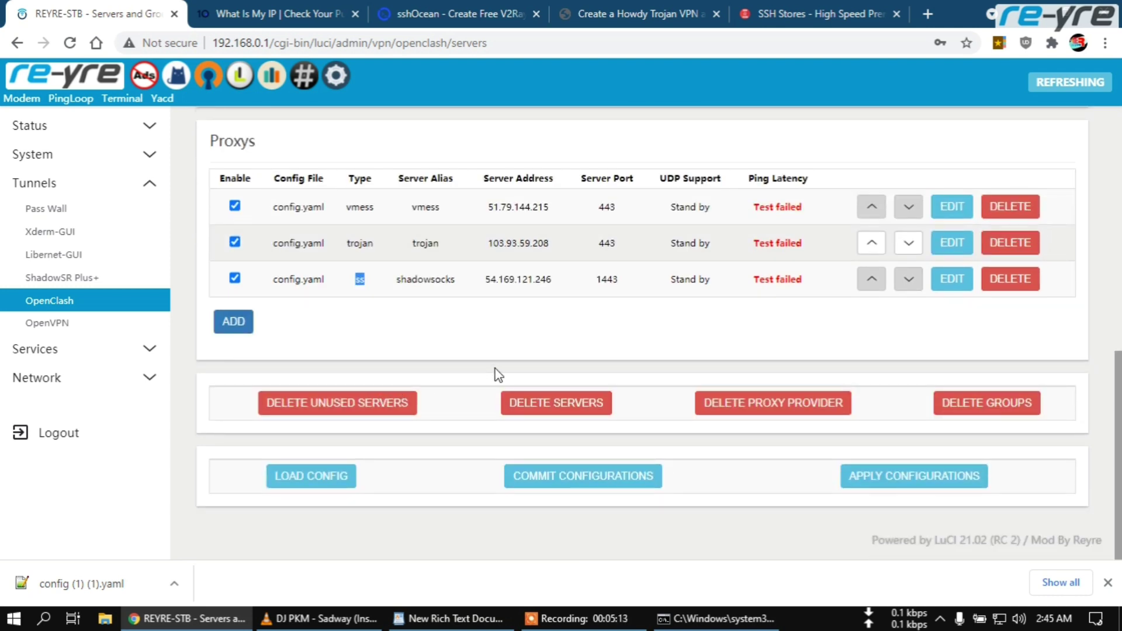
pyautogui.click(593, 491)
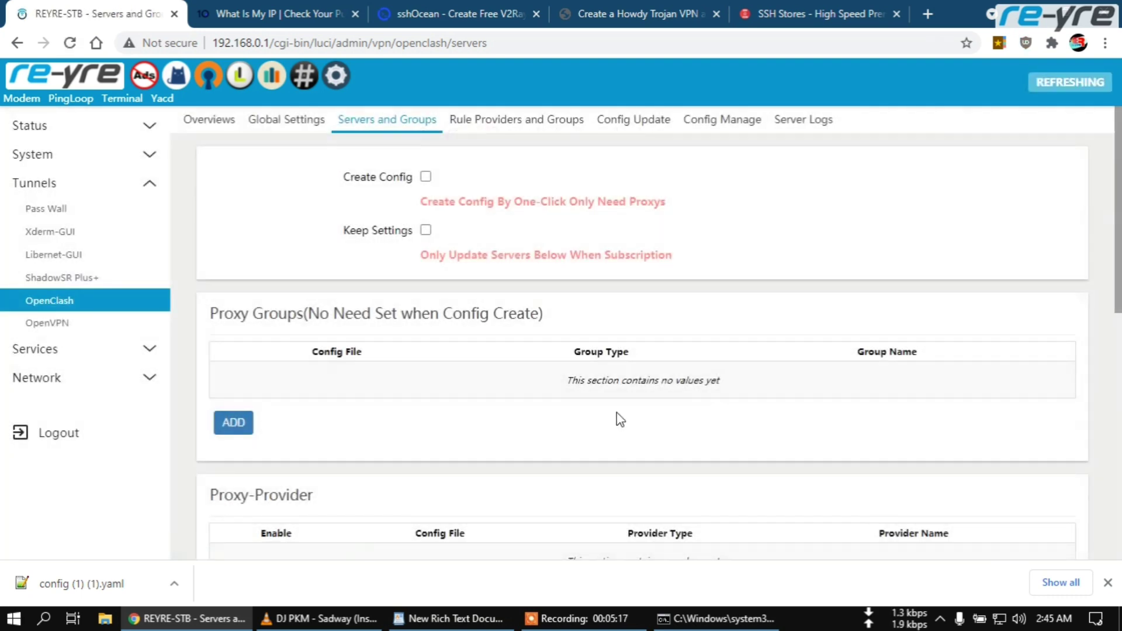
pyautogui.scroll(-5, 618, 419)
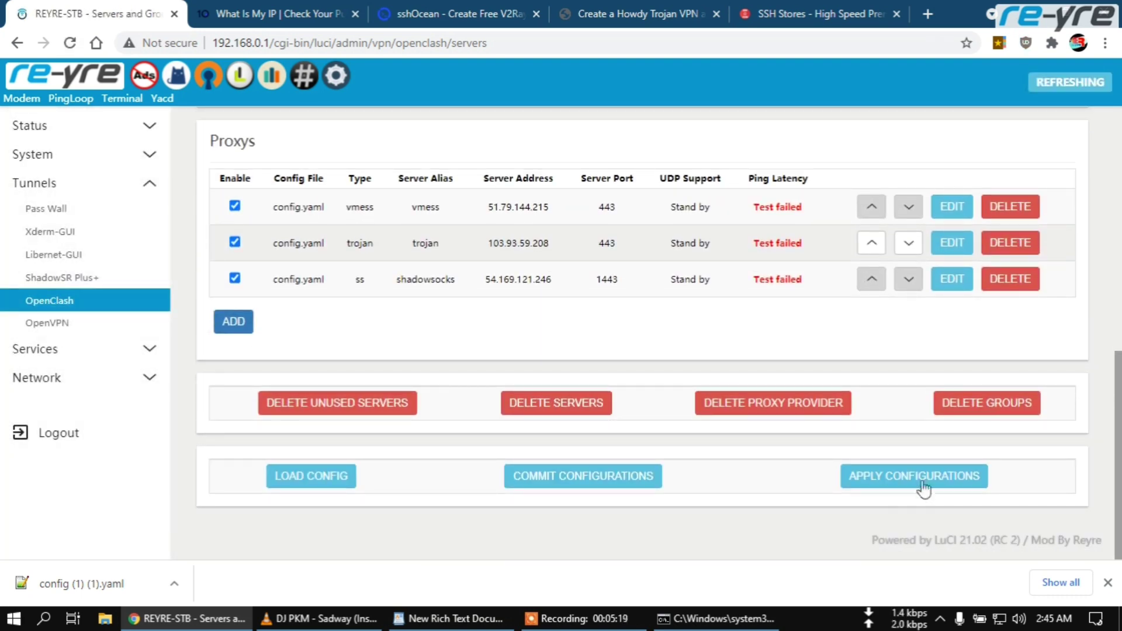
pyautogui.click(928, 481)
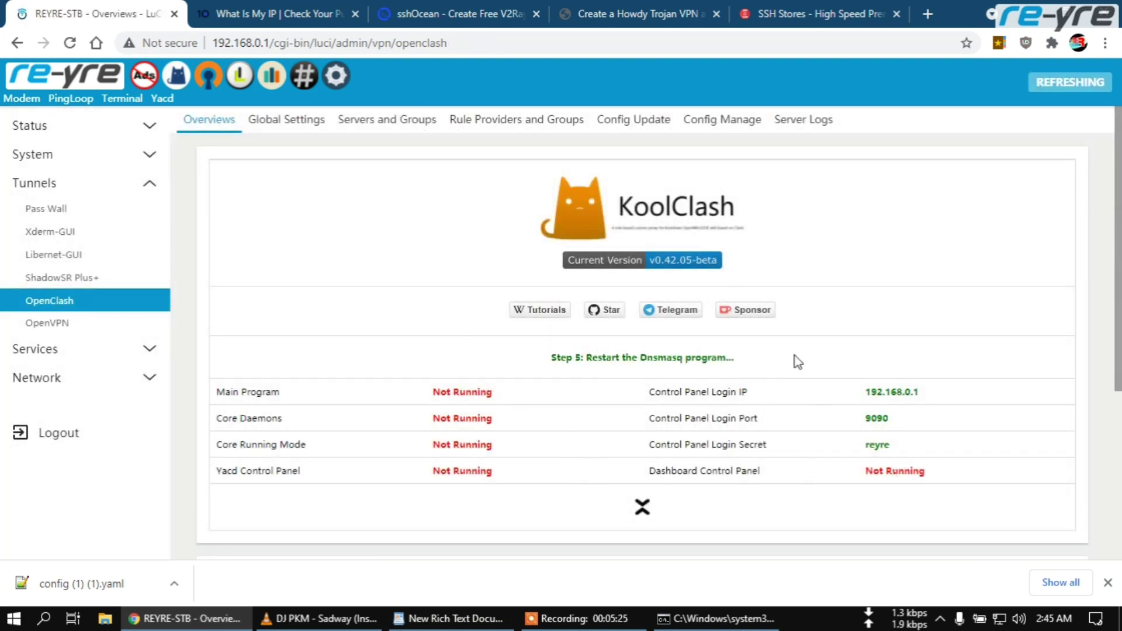
# Step: Commit and apply the config.yaml configuration in Config Manage, then check OpenClash's running status on the overview
pyautogui.click(721, 119)
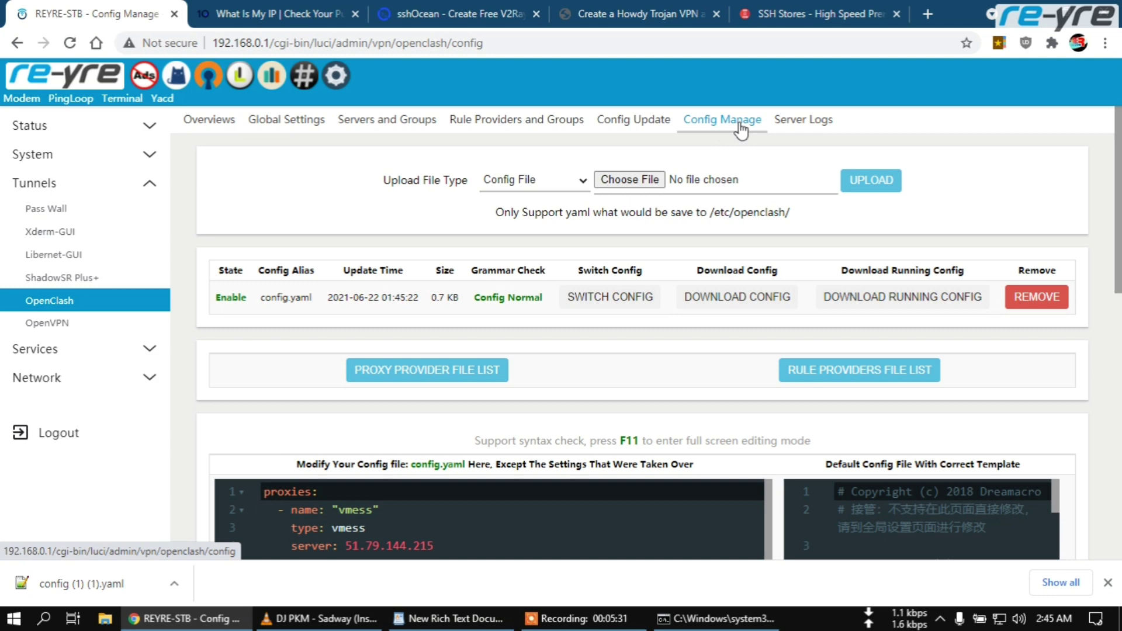
pyautogui.scroll(-1, 1100, 206)
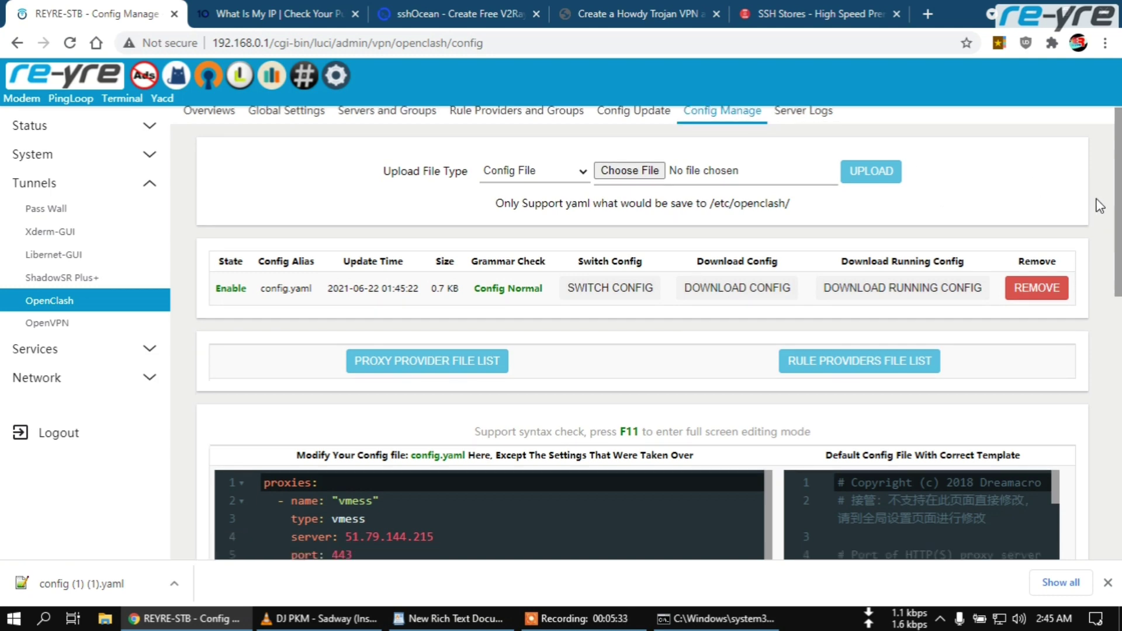
pyautogui.scroll(-10, 1100, 206)
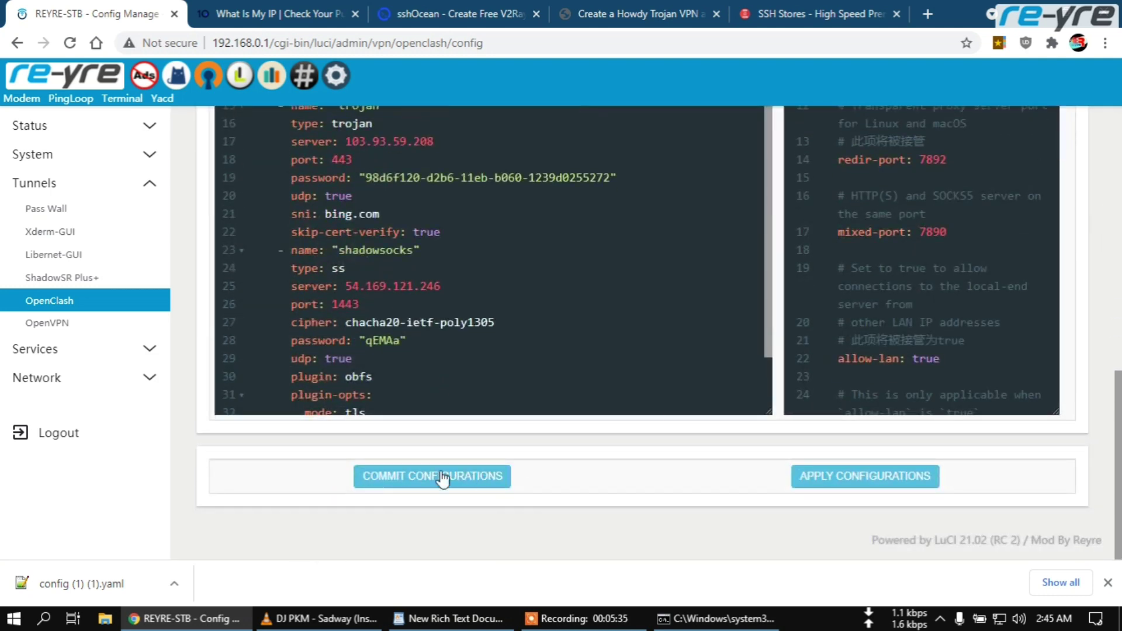
pyautogui.click(433, 475)
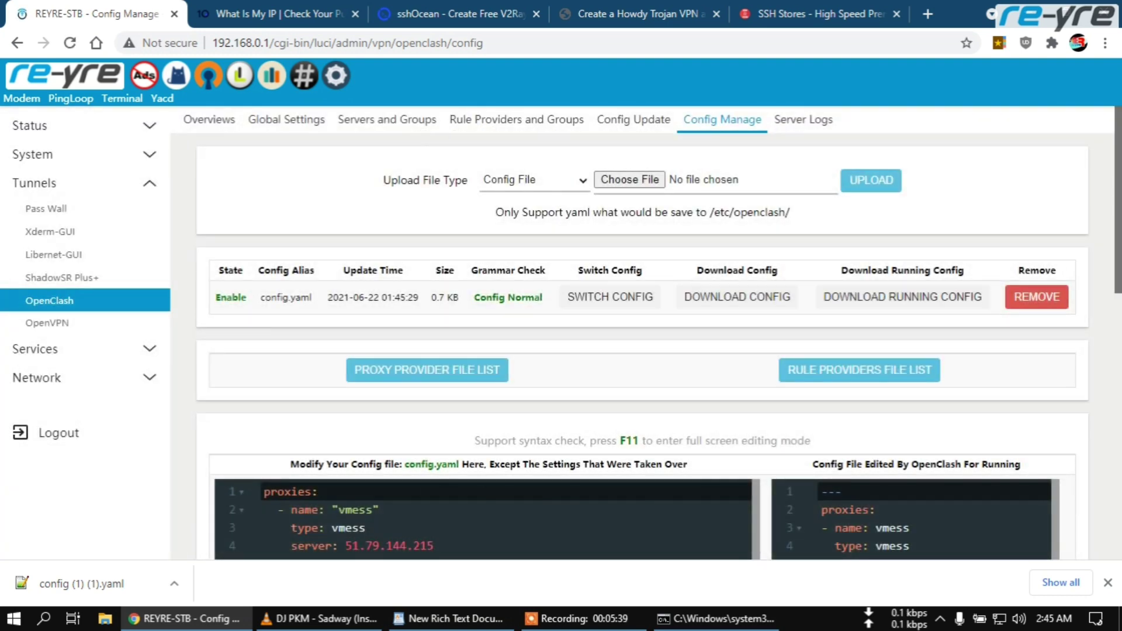
pyautogui.scroll(-10, 432, 476)
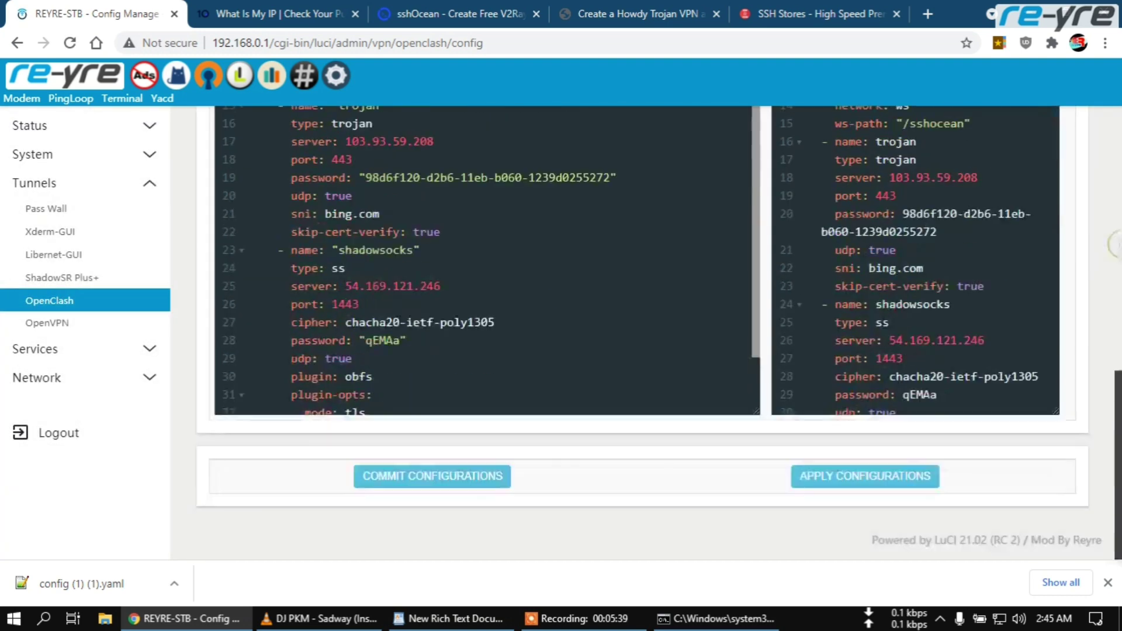
pyautogui.click(860, 482)
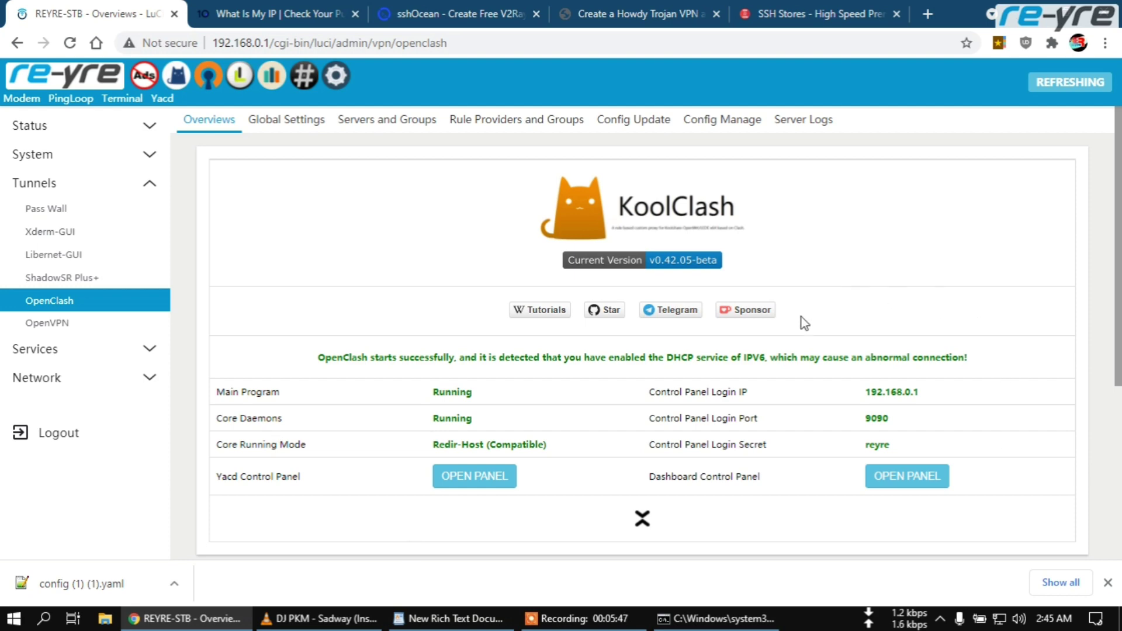
pyautogui.scroll(-4, 836, 437)
pyautogui.scroll(5, 836, 436)
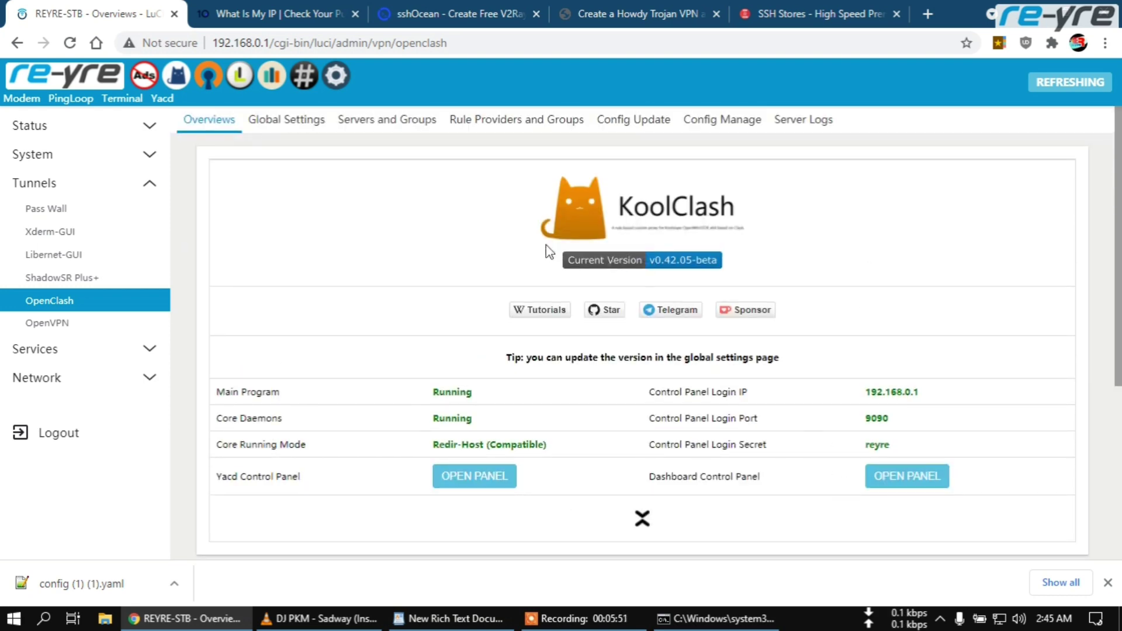
# Step: Open the Yacd dashboard, check its proxy mode setting, and test the latency of the GLOBAL group's proxies
pyautogui.click(156, 100)
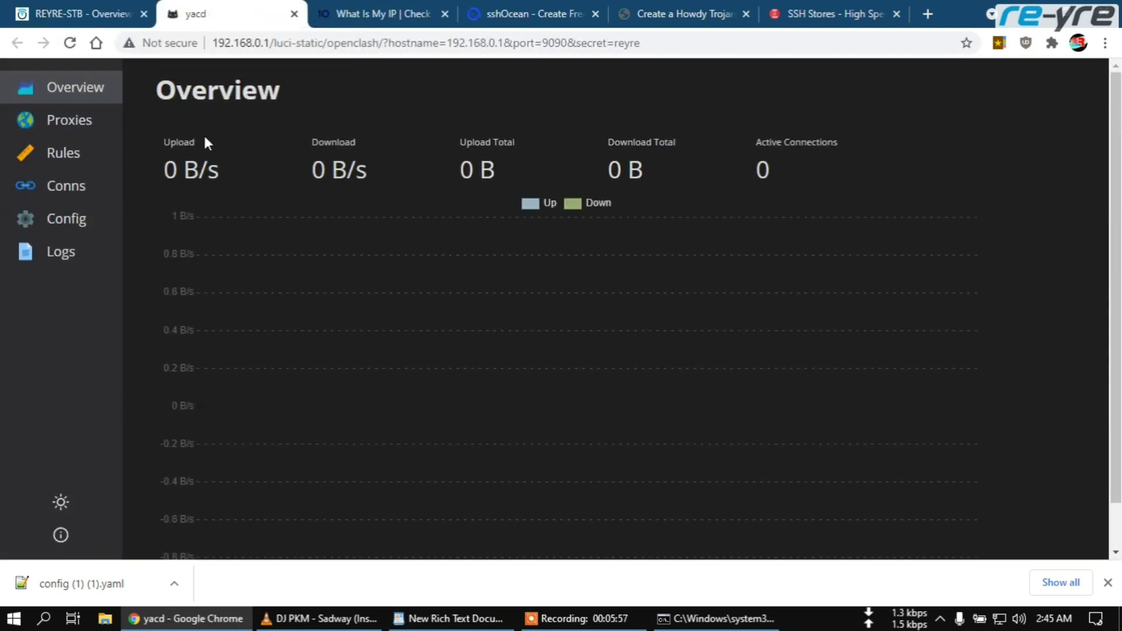
pyautogui.click(24, 226)
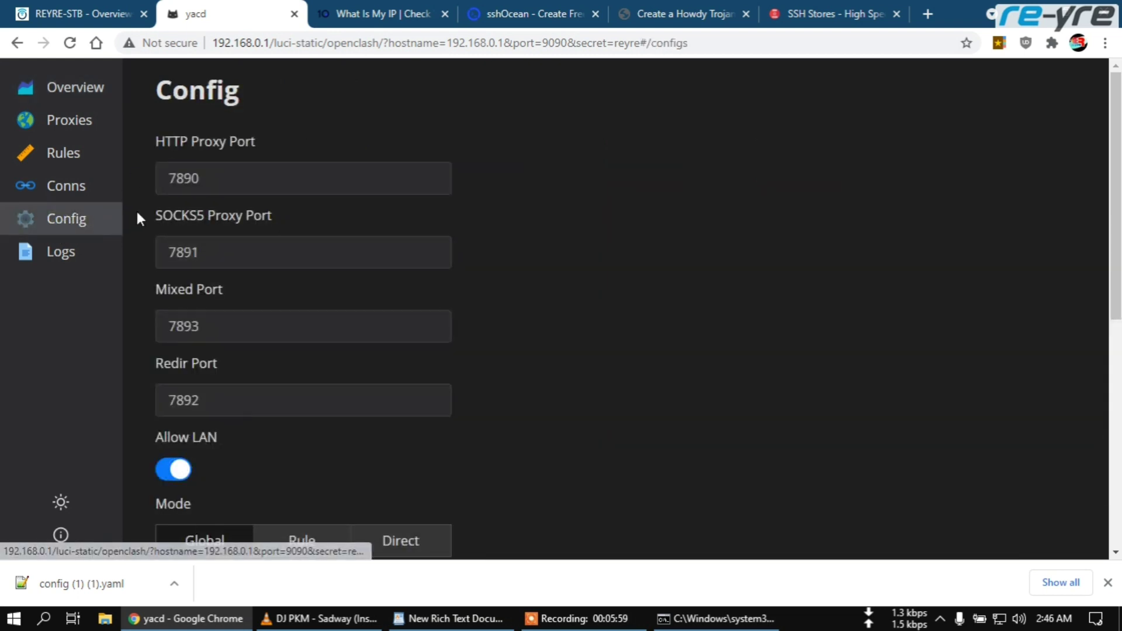
pyautogui.scroll(-4, 180, 328)
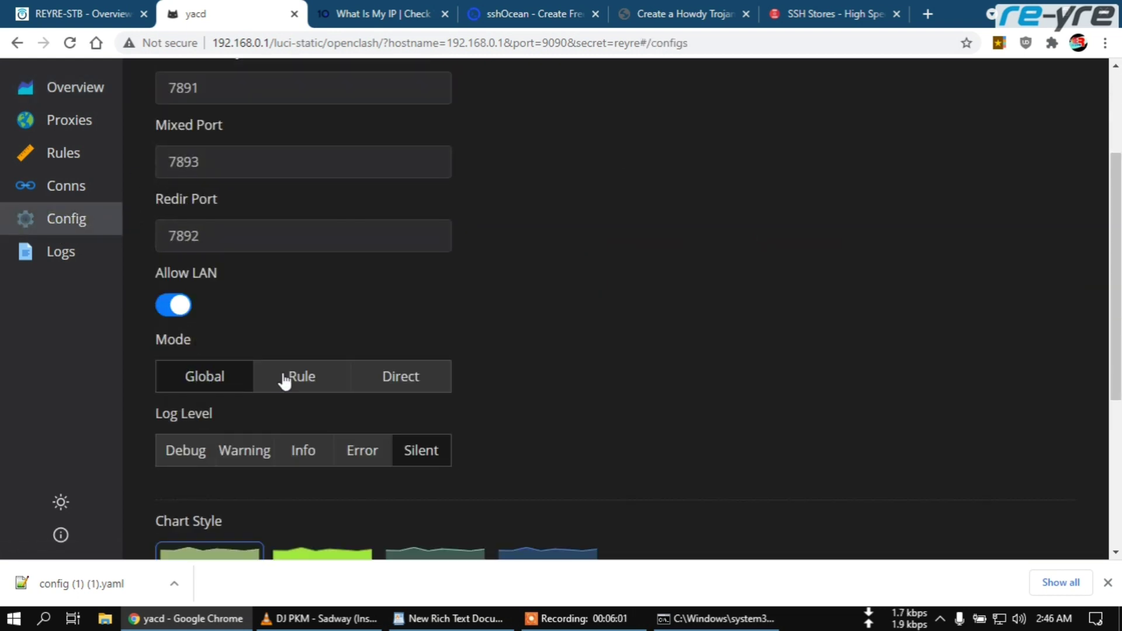
pyautogui.scroll(3, 139, 298)
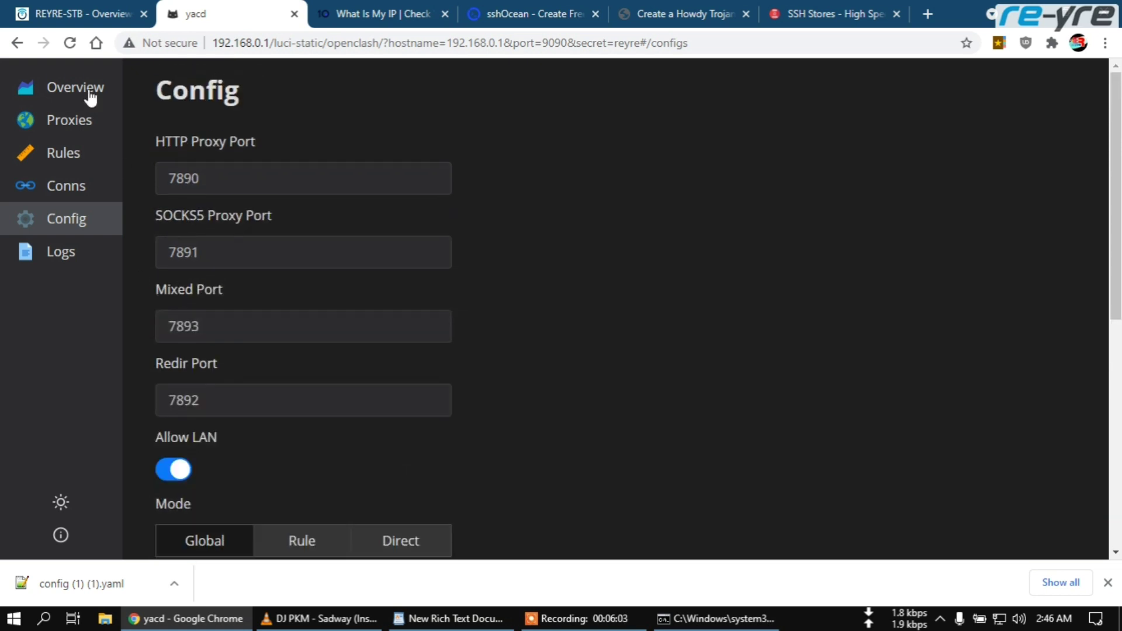
pyautogui.click(66, 121)
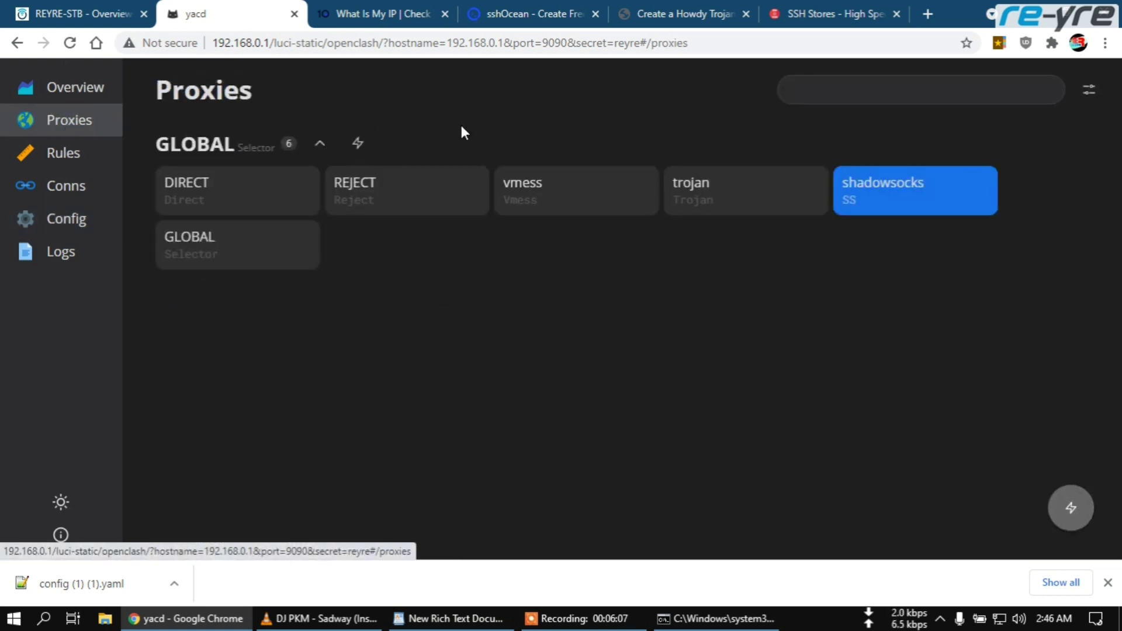
pyautogui.click(358, 145)
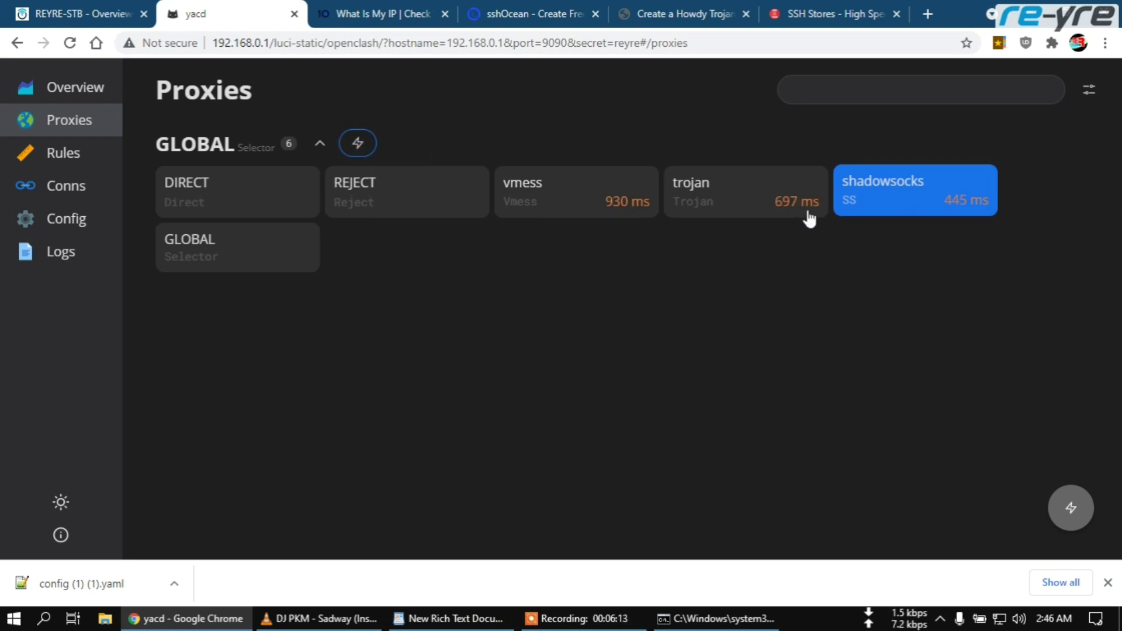
# Step: Select DIRECT in the GLOBAL group and check the public IPv4 address on the reloaded What Is My IP page
pyautogui.click(229, 195)
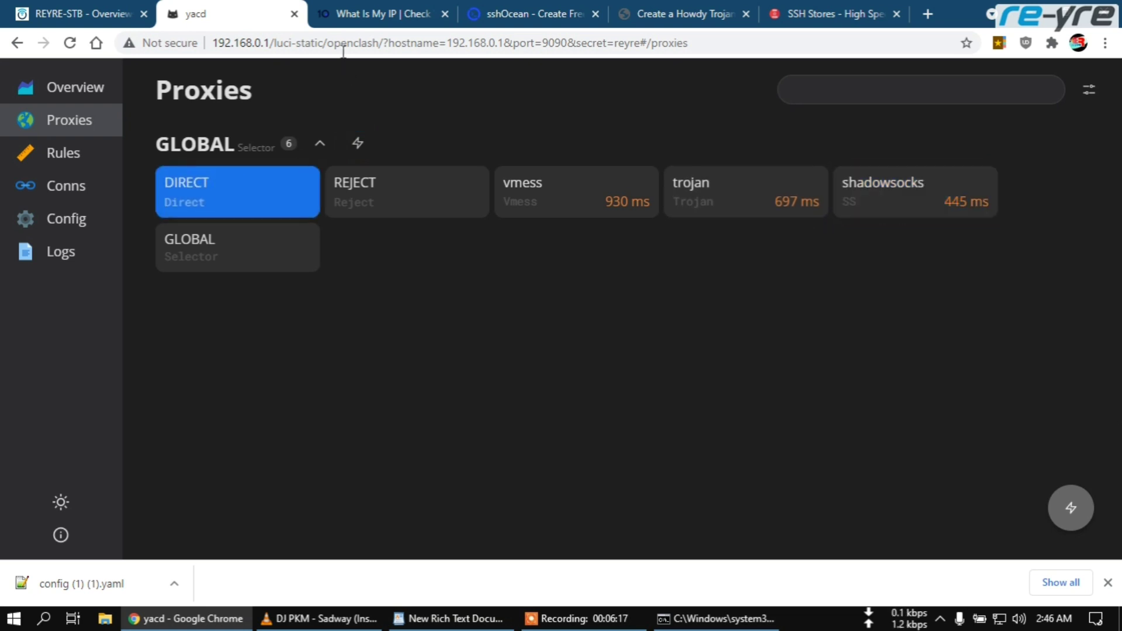
pyautogui.click(345, 14)
pyautogui.click(69, 42)
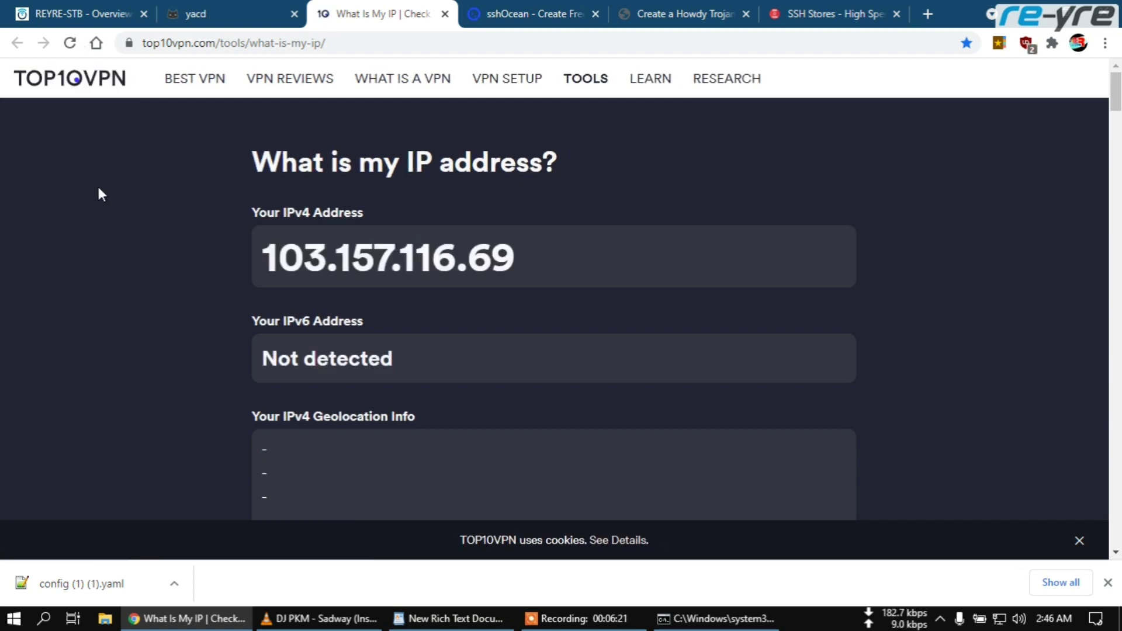
pyautogui.moveTo(263, 257); pyautogui.dragTo(517, 279)
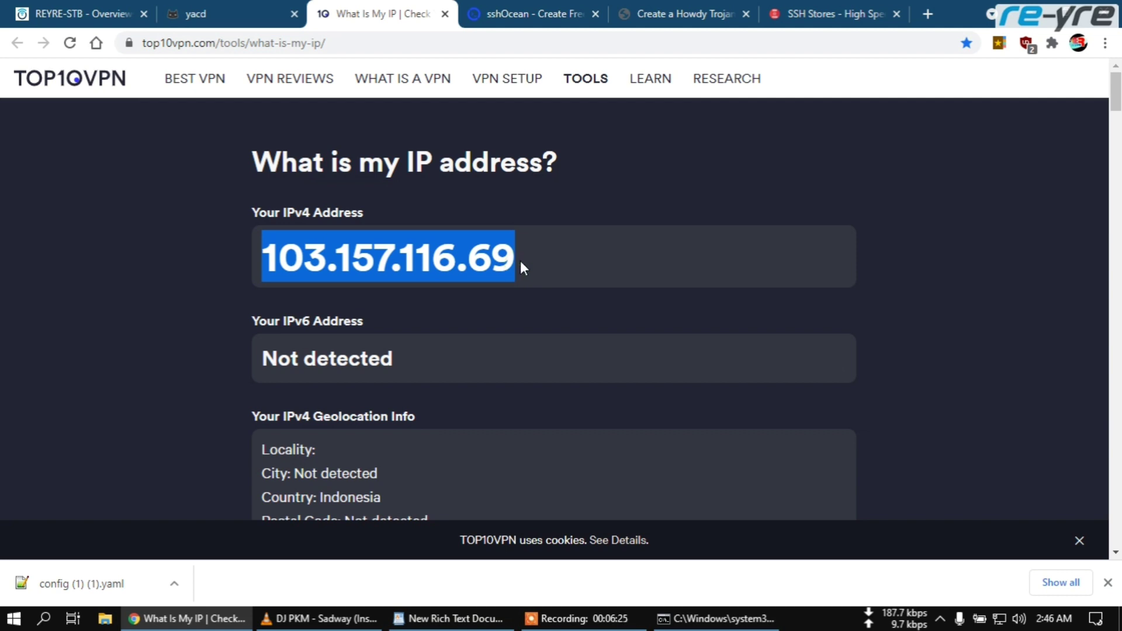
# Step: Switch the GLOBAL group to vmess in Yacd, check the public IPv4 address on the reloaded IP page, and return to Yacd
pyautogui.click(206, 20)
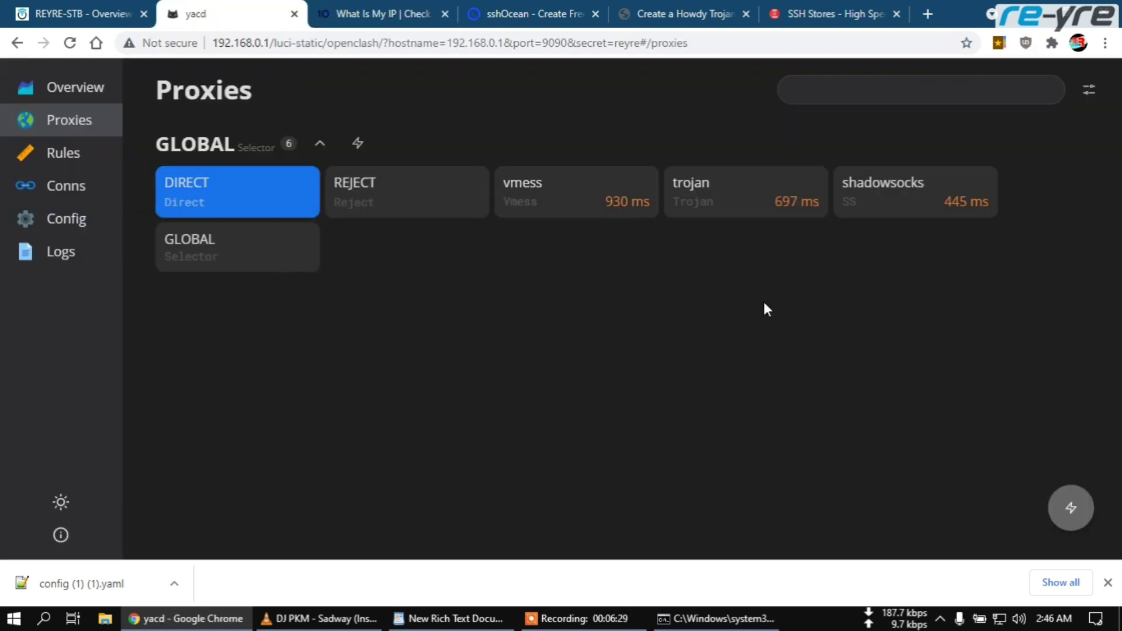
pyautogui.click(591, 201)
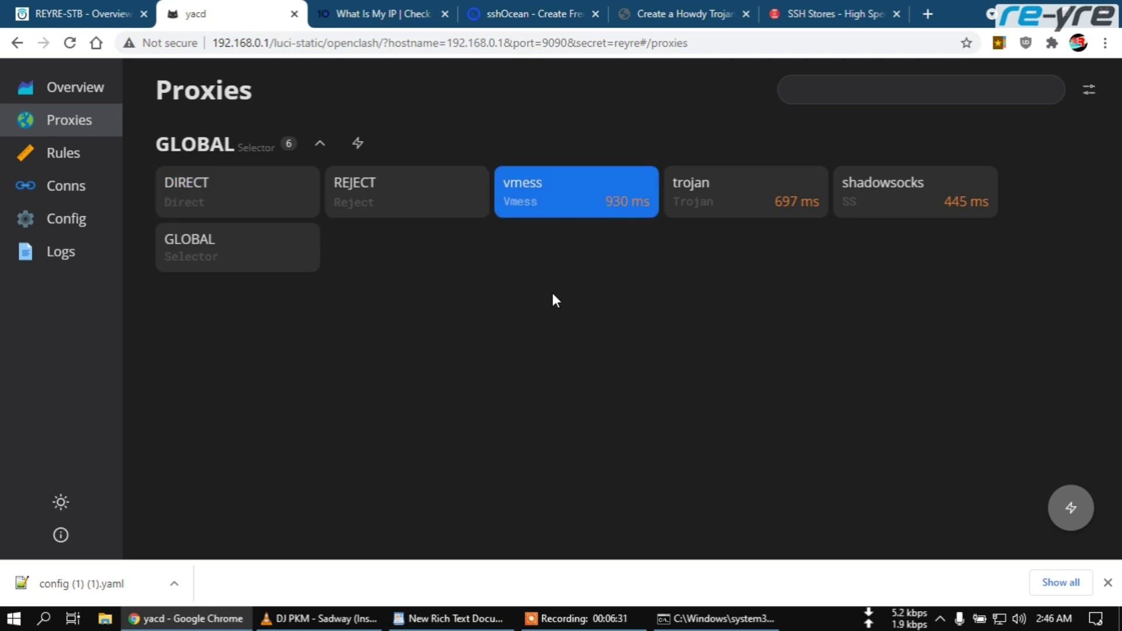
pyautogui.click(352, 13)
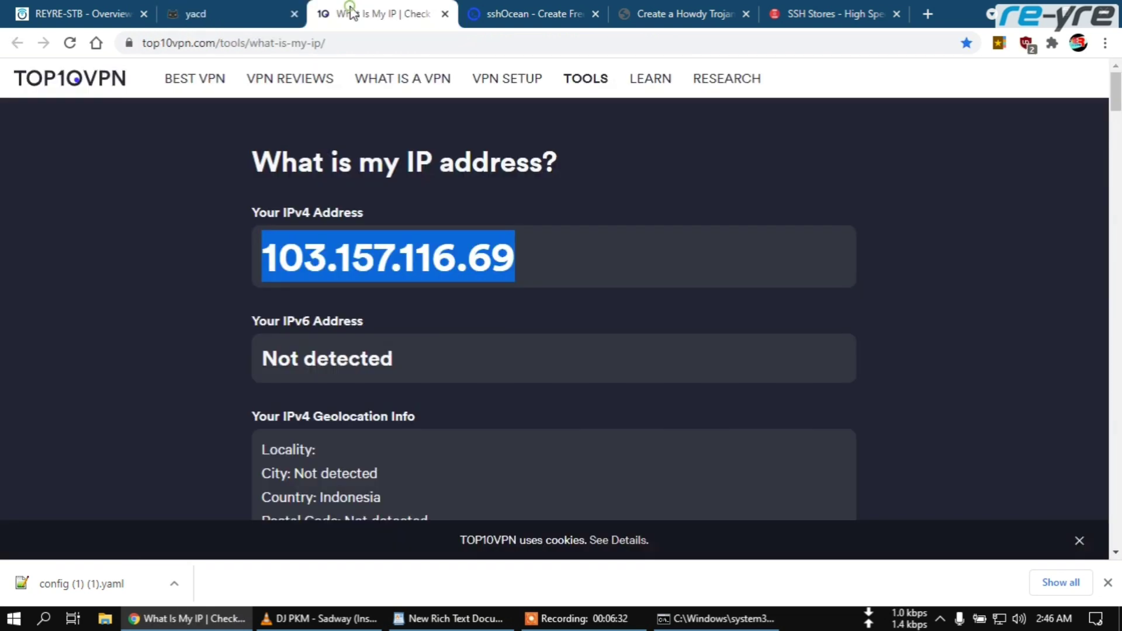
pyautogui.click(73, 45)
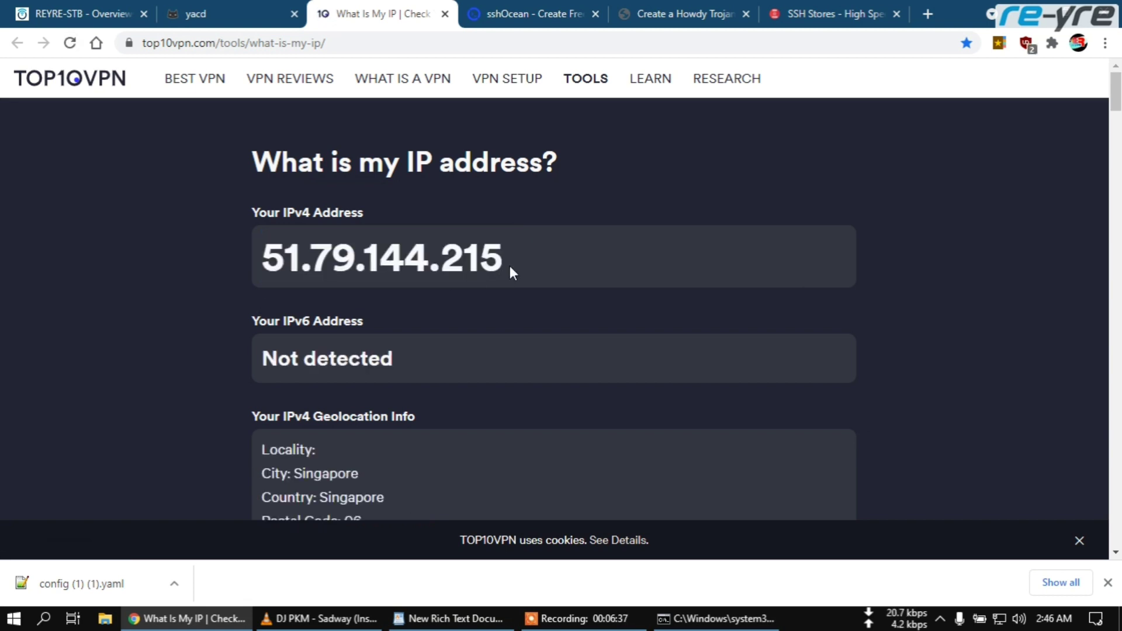
pyautogui.moveTo(510, 265); pyautogui.dragTo(268, 285)
pyautogui.click(201, 249)
pyautogui.click(221, 23)
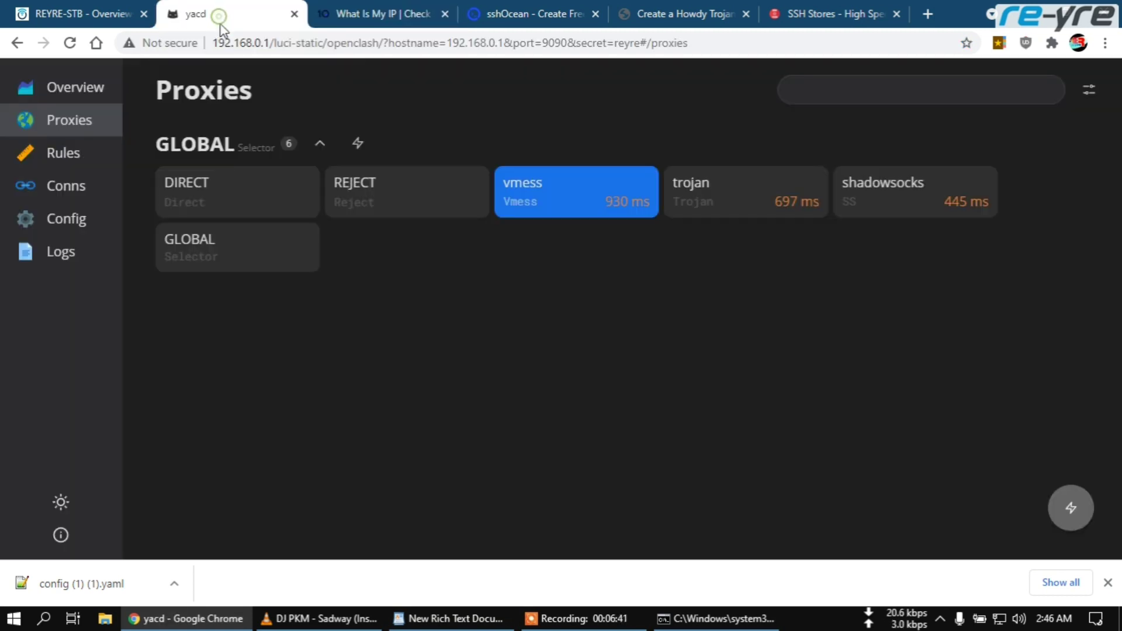